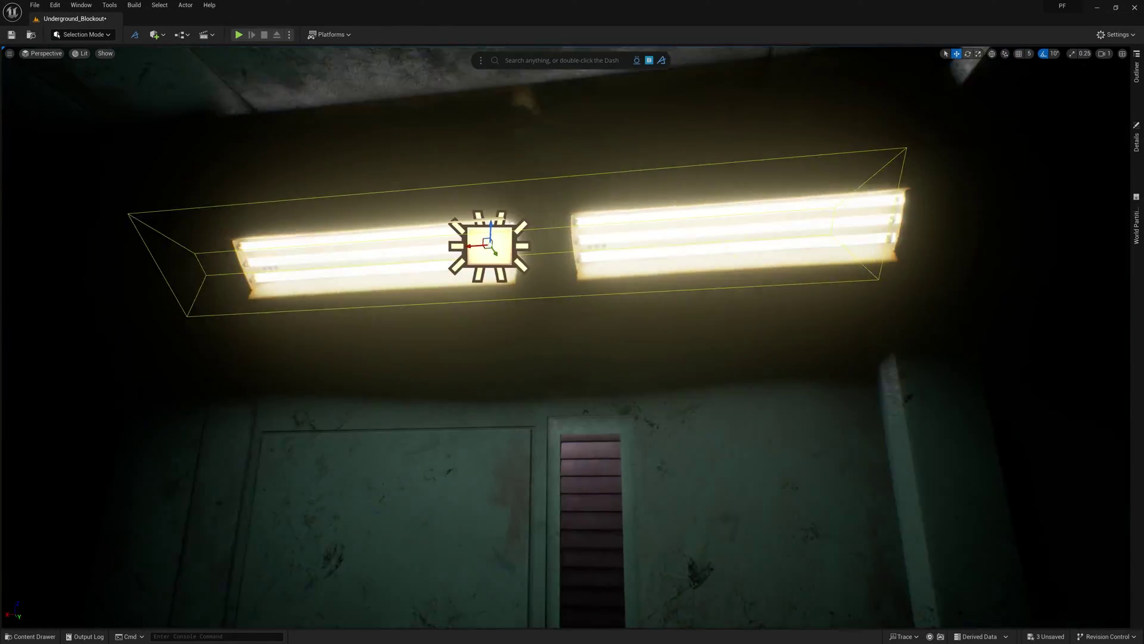
- Place a large flat plate and a concrete decal from the content library on the bunker floor
right_click_drag(572, 337, 545, 313)
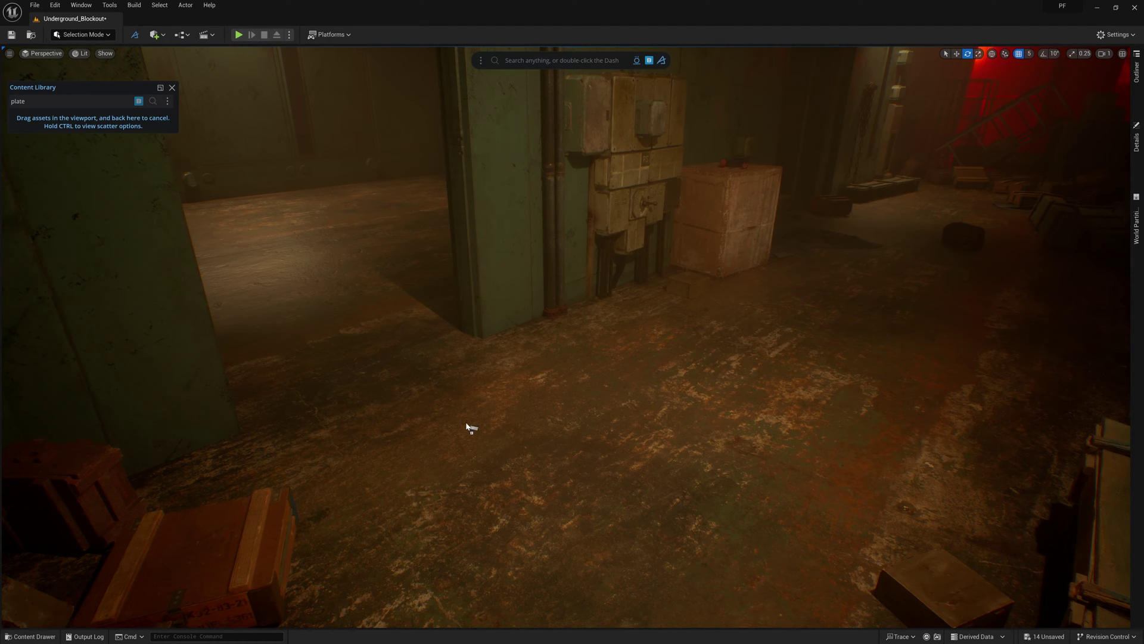
left_click_drag(466, 424, 546, 422)
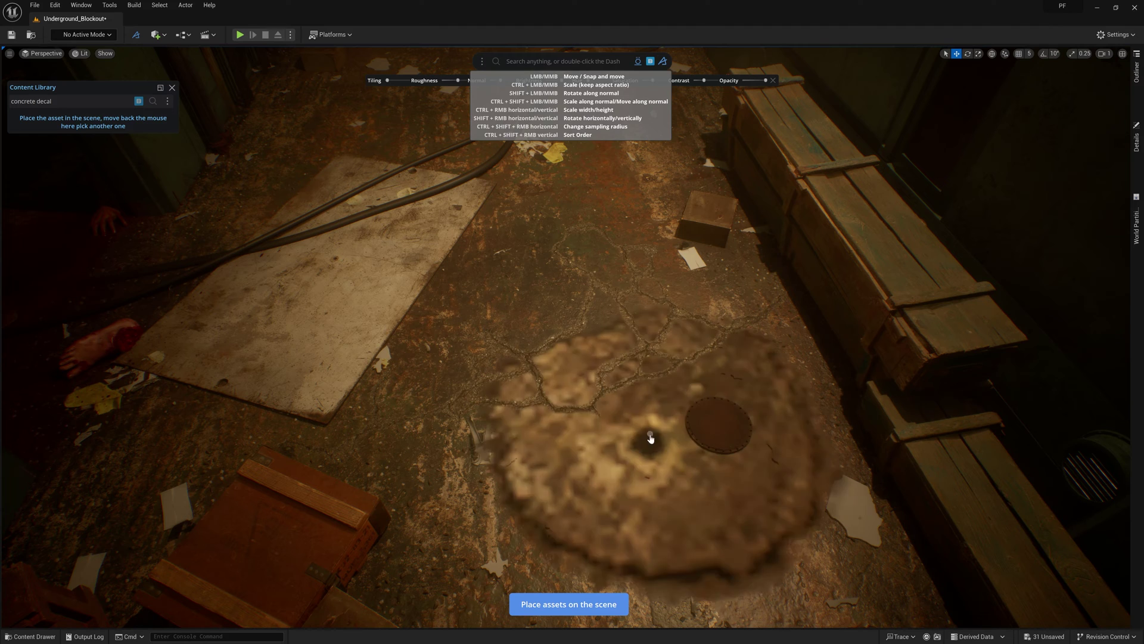
mouse_move(652, 439)
left_mouse_down()
mouse_move(617, 455)
mouse_move(653, 428)
left_mouse_up()
key("Escape")
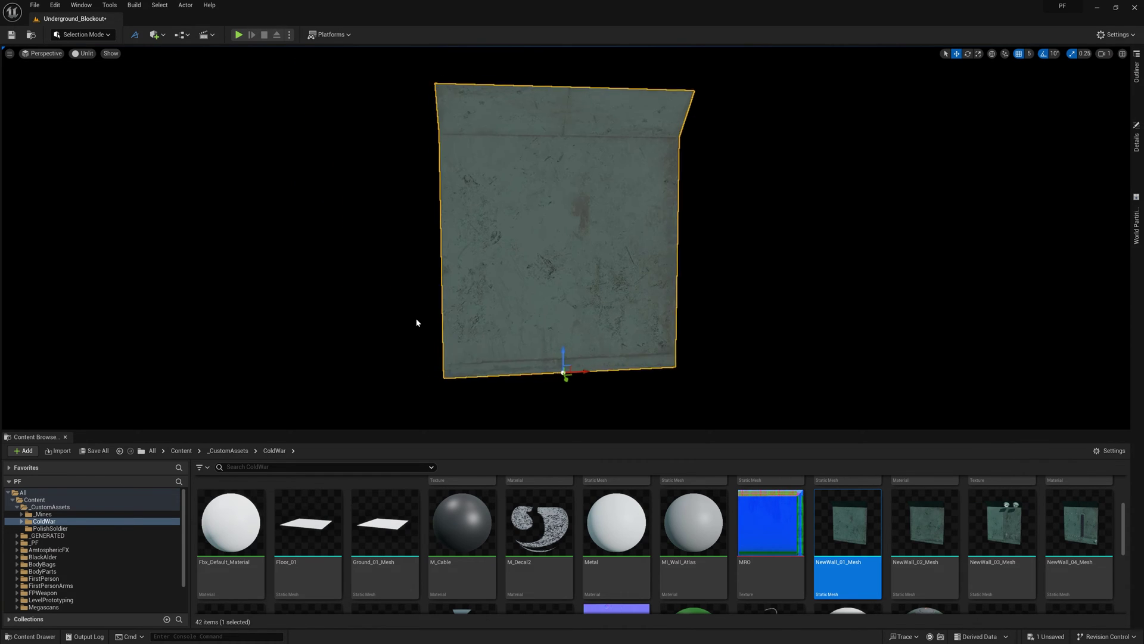
- Duplicate the NewWall_01 wall piece edge to edge with the original and swap the copy's mesh to NewWall_02_Mesh
right_click_drag(554, 250, 614, 242)
left_click_drag(474, 374, 656, 351, "alt")
left_click(925, 537)
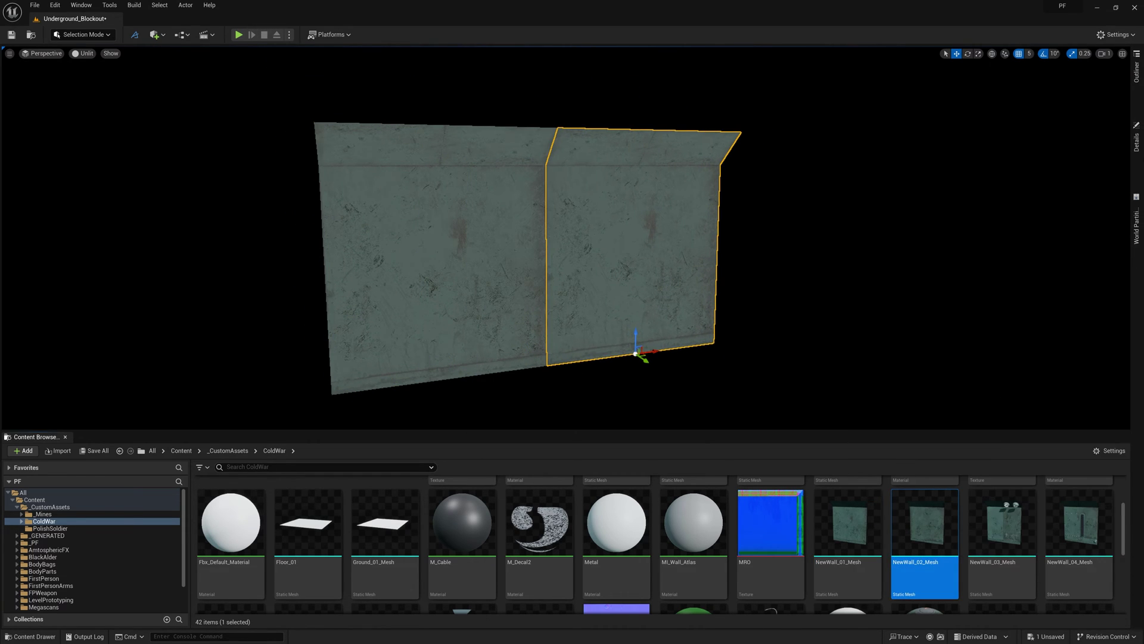
left_click(1137, 137)
left_click(1075, 284)
left_click(834, 262)
mouse_move(834, 262)
right_mouse_down()
mouse_move(799, 286)
mouse_move(835, 262)
right_mouse_up()
- Add a third wall piece at the end of the row and assign it a mesh from the ColdWar folder
left_click_drag(925, 523, 769, 322)
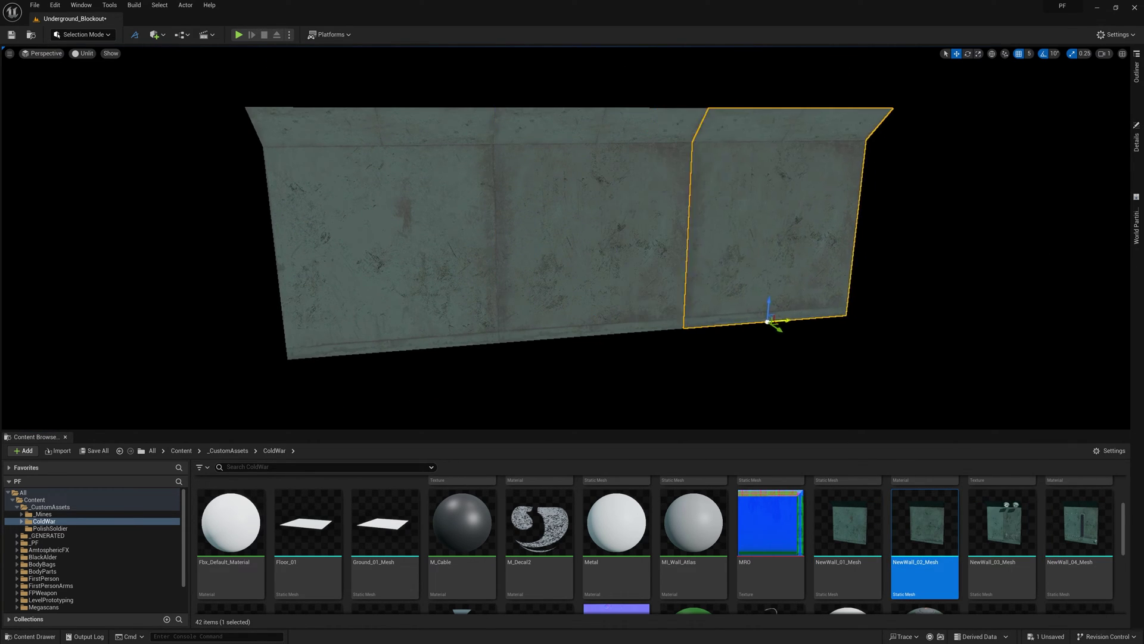
left_click(1137, 140)
left_click(1074, 284)
- Duplicate wall pieces to extend the row and replace one wall section's mesh with Wall_Door_01_Mesh
right_click_drag(636, 289, 685, 304)
left_click(205, 381)
left_click_drag(220, 407, 821, 336, "alt")
left_click(477, 286)
mouse_move(477, 286)
right_mouse_down()
mouse_move(503, 313)
mouse_move(468, 288)
right_mouse_up()
scroll(1083, 546, "down", 3)
left_click(1083, 547)
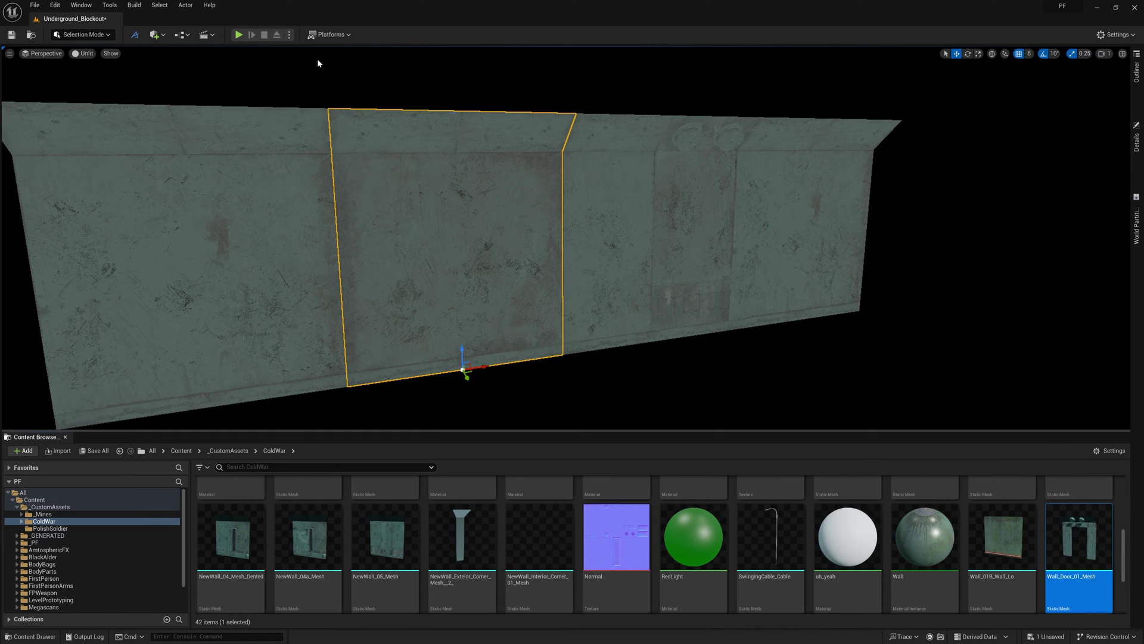
left_click(1137, 145)
left_click(1074, 284)
- Add another modular mesh from the ColdWar folder to the wall layout and move it into line with the walls
left_click(722, 381)
mouse_move(721, 381)
right_mouse_down()
mouse_move(775, 358)
mouse_move(721, 387)
right_mouse_up()
scroll(835, 566, "down", 3)
left_click_drag(464, 540, 407, 346)
mouse_move(407, 346)
right_mouse_down()
mouse_move(471, 343)
mouse_move(411, 340)
right_mouse_up()
left_click_drag(524, 427, 587, 424)
right_click_drag(537, 269, 531, 221)
left_click_drag(507, 316, 478, 304, "ctrl")
key("Escape")
mouse_move(478, 304)
right_mouse_down()
mouse_move(494, 309)
mouse_move(506, 393)
mouse_move(489, 316)
right_mouse_up()
scroll(667, 594, "up", 5)
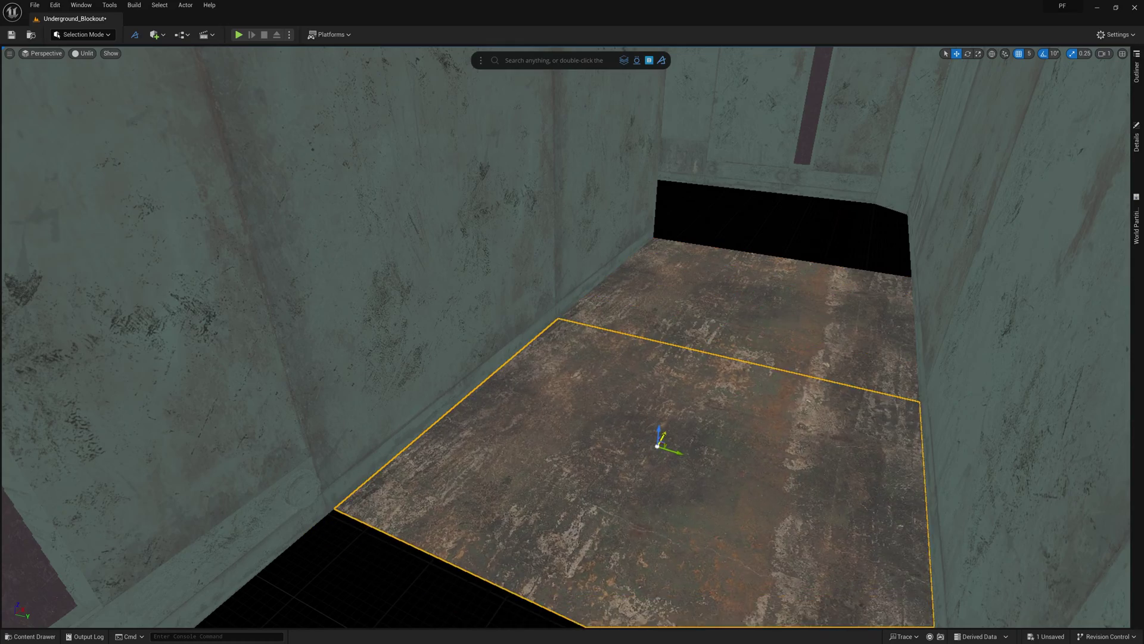
- Duplicate the rusty floor tile along the corridor to extend the floor between the walls
left_click_drag(662, 437, 661, 441)
left_click_drag(873, 243, 469, 546, "alt")
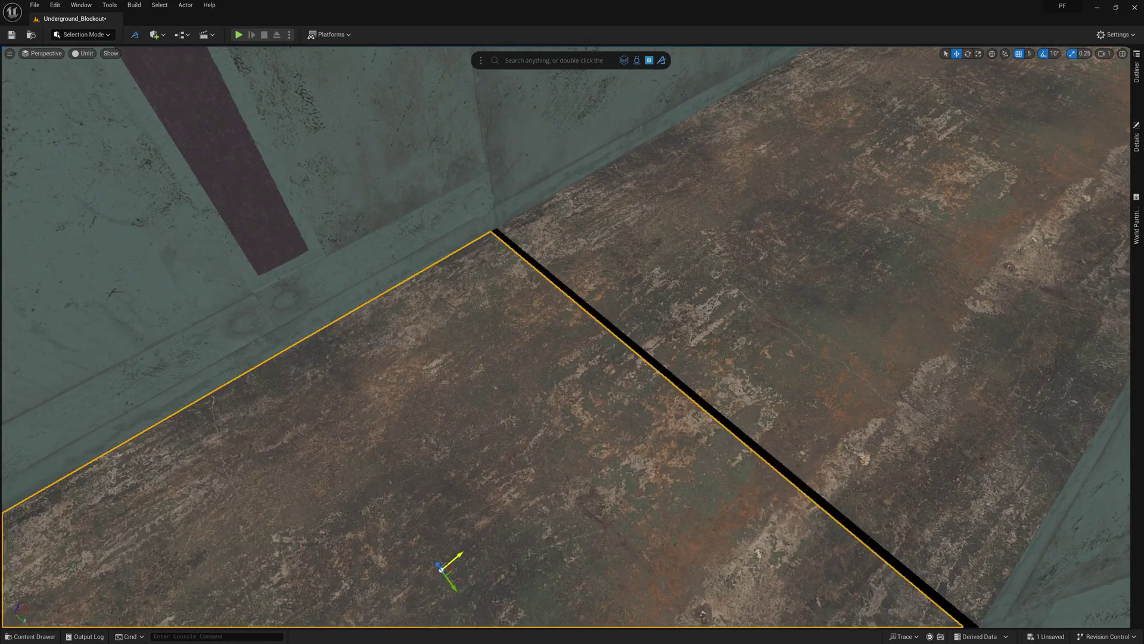
right_click_drag(704, 342, 692, 328)
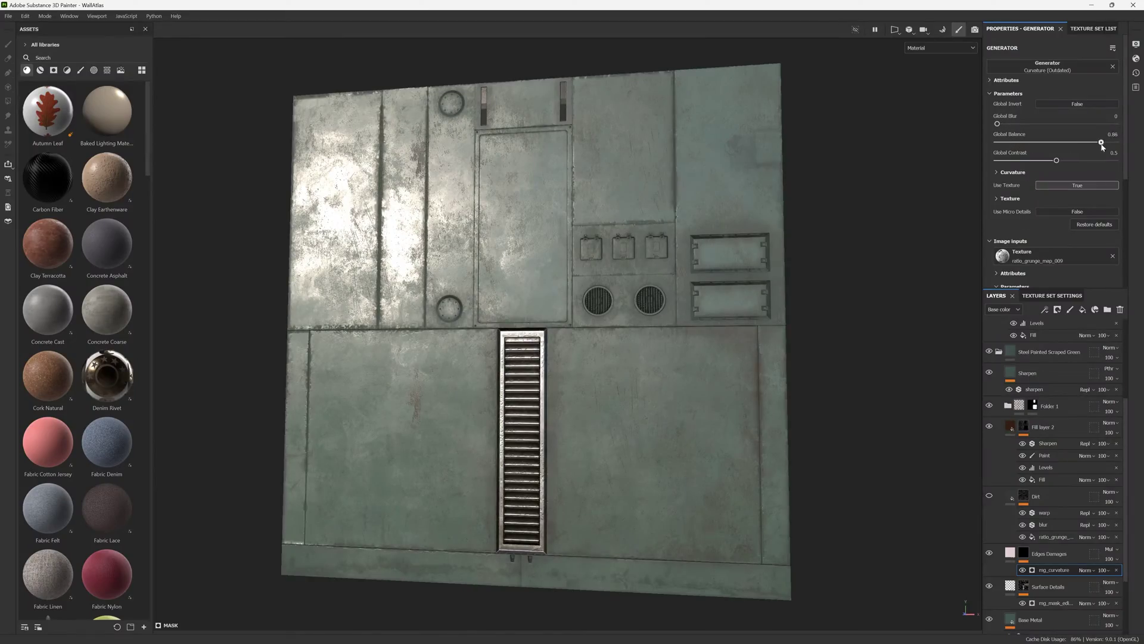
- Switch to Substance 3D Painter and set the Edges Damages curvature generator's Global Balance to about 0.71
left_click_drag(1101, 145, 1098, 147)
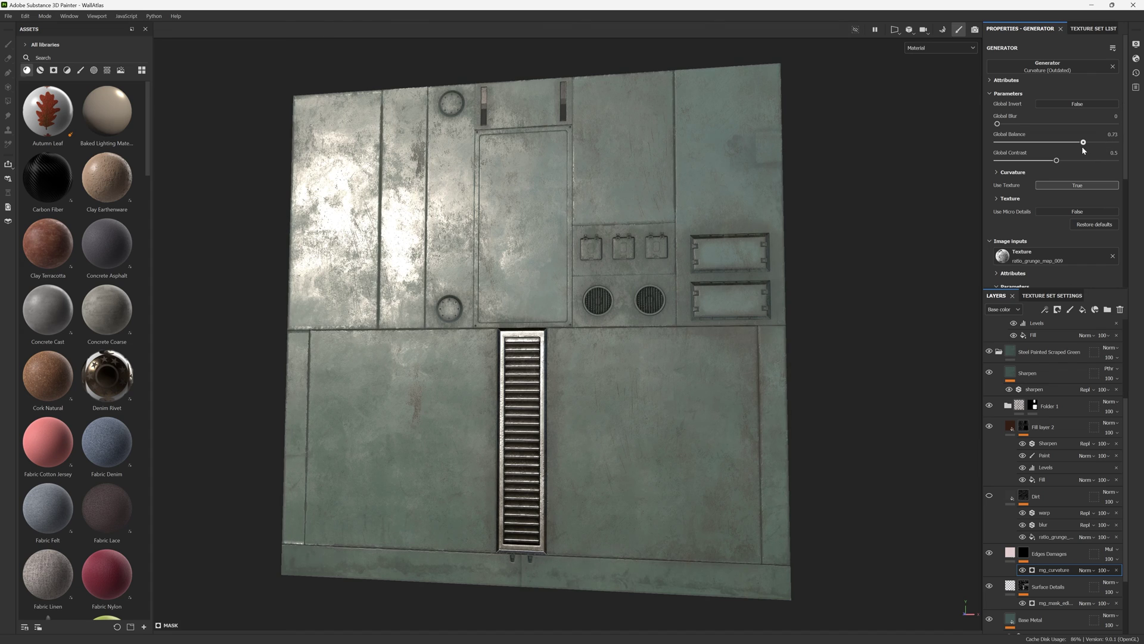
mouse_move(967, 486)
left_mouse_down("alt")
mouse_move(976, 463)
mouse_move(958, 471)
left_mouse_up("alt")
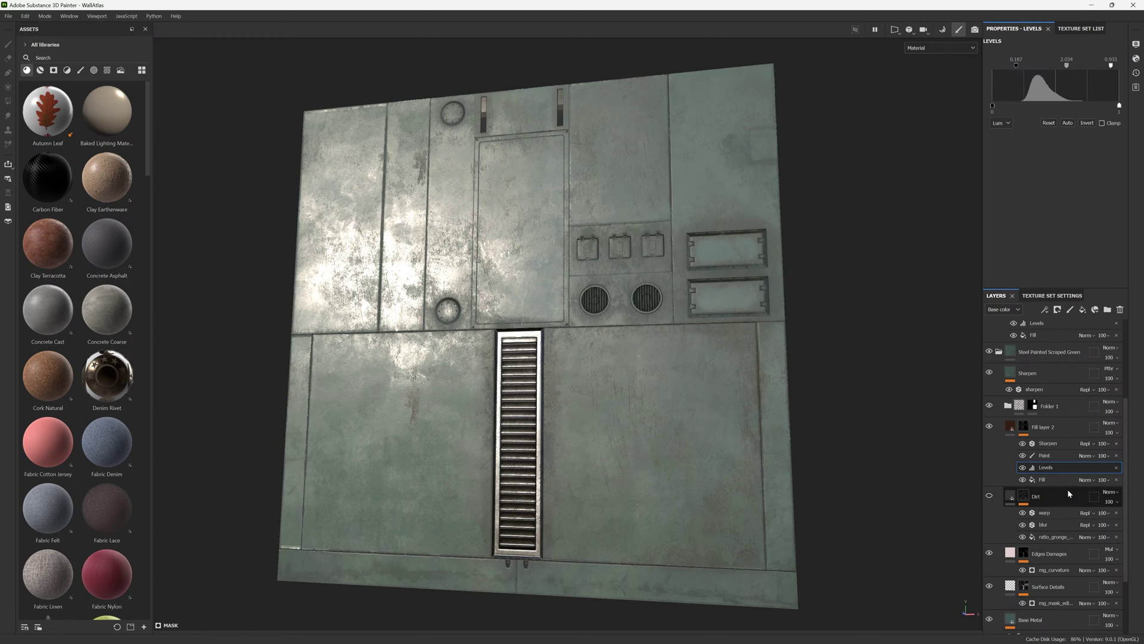
scroll(1067, 489, "up", 3)
left_click(1049, 404)
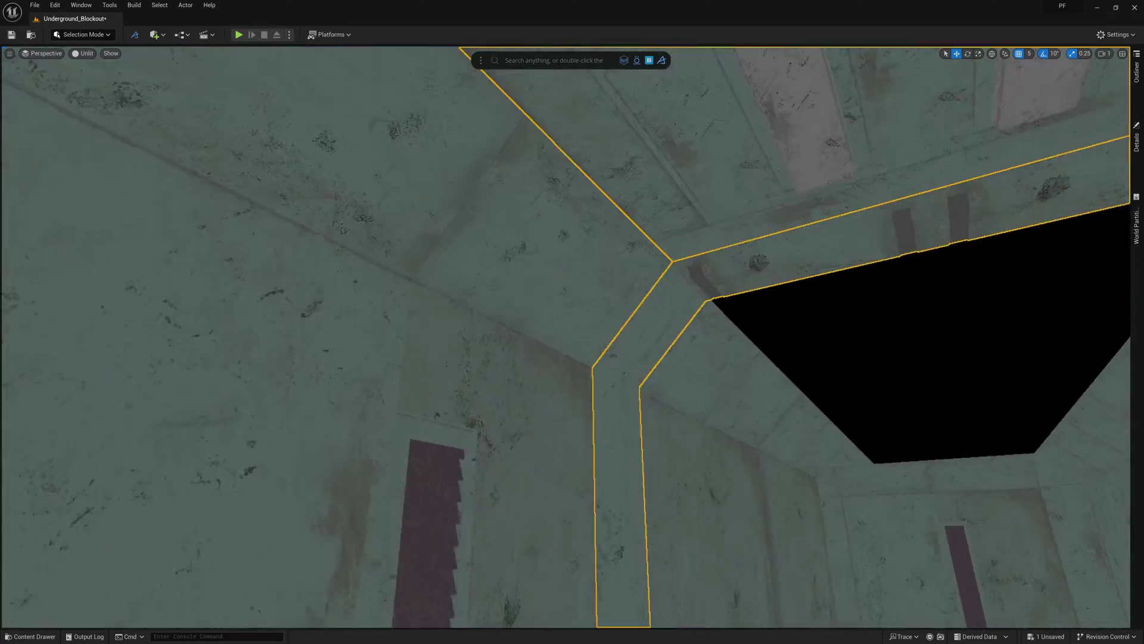
- Return to Unreal Engine, duplicate the arch and ceiling section along the corridor, and reposition the pieces
left_click_drag(252, 422, 369, 421, "alt")
left_click_drag(563, 485, 442, 449)
right_click_drag(442, 450, 620, 453)
key("Escape")
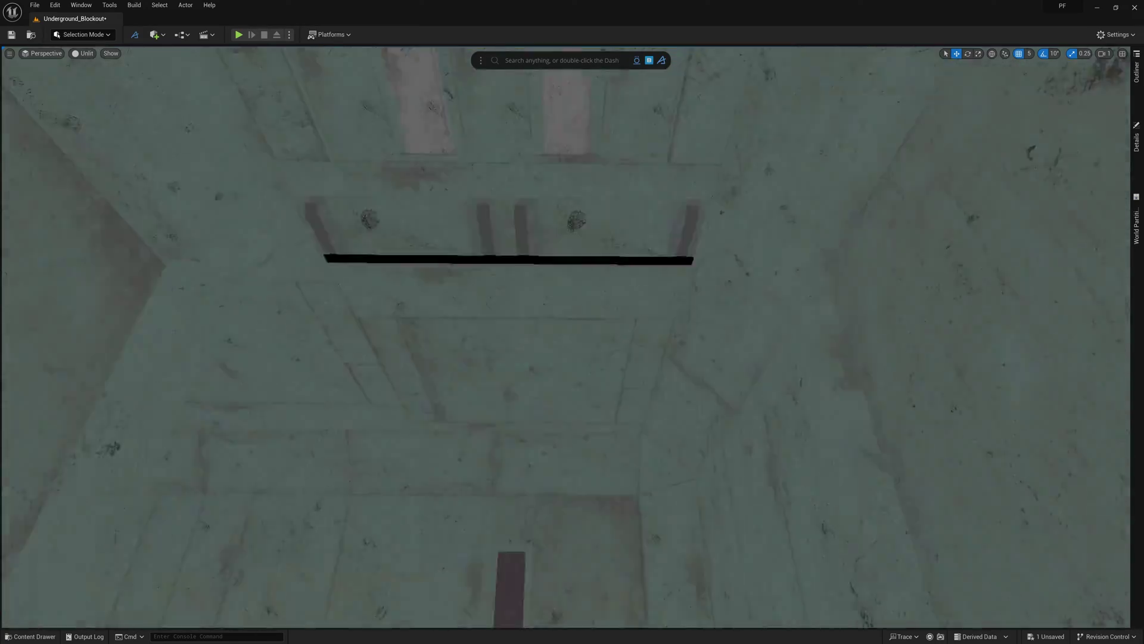
left_click_drag(618, 353, 560, 338, "ctrl")
right_click_drag(559, 337, 526, 335)
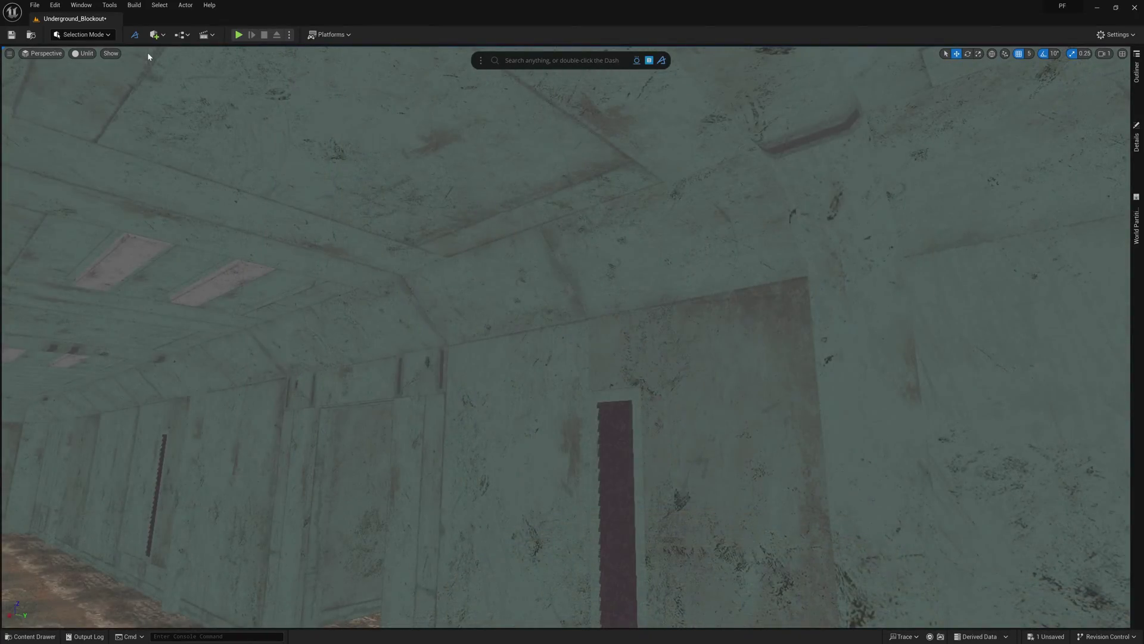
- Add a Rect Light to the corridor and switch the viewport to Lit shading
left_click(154, 34)
mouse_move(200, 127)
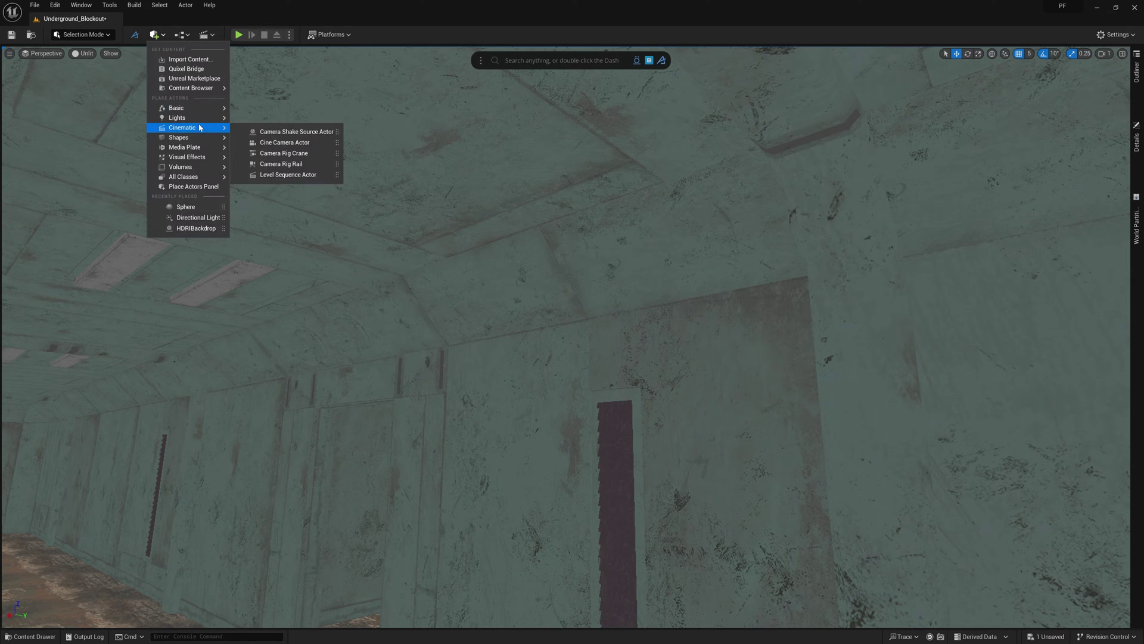
left_click(264, 122)
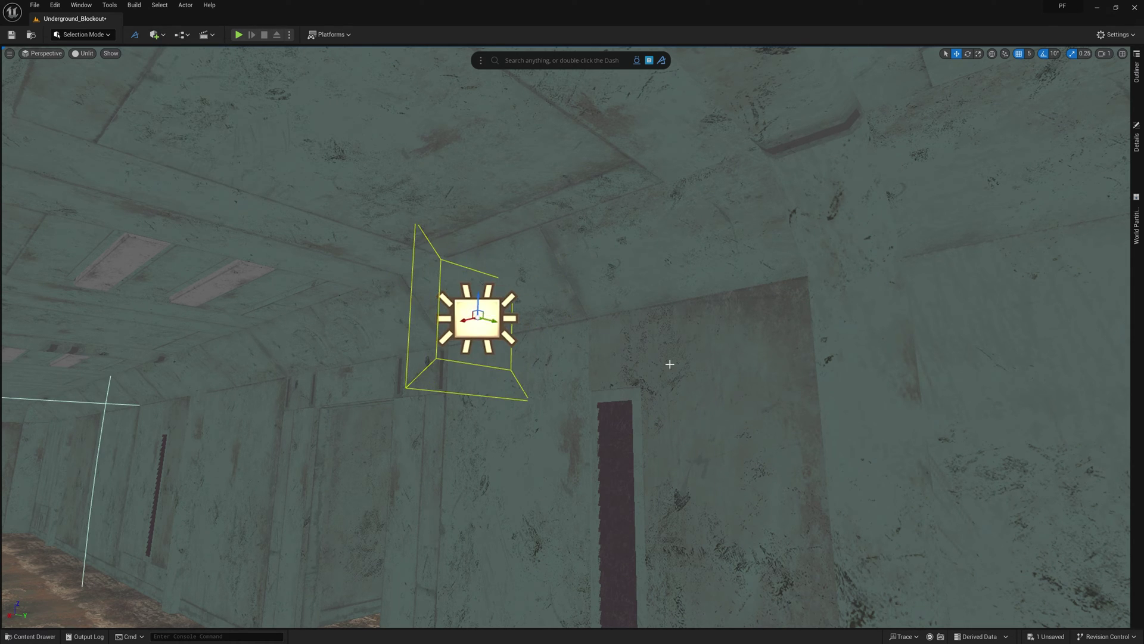
key("e")
key("alt+4")
- Rotate the rect light and move it against the angled upper part of the corridor wall
left_click_drag(479, 327, 504, 312)
key("w")
left_click_drag(535, 311, 577, 323)
left_click_drag(562, 300, 547, 278)
key("e")
key("w")
key("e")
- Adjust the rect light's intensity and source width
left_click(1137, 142)
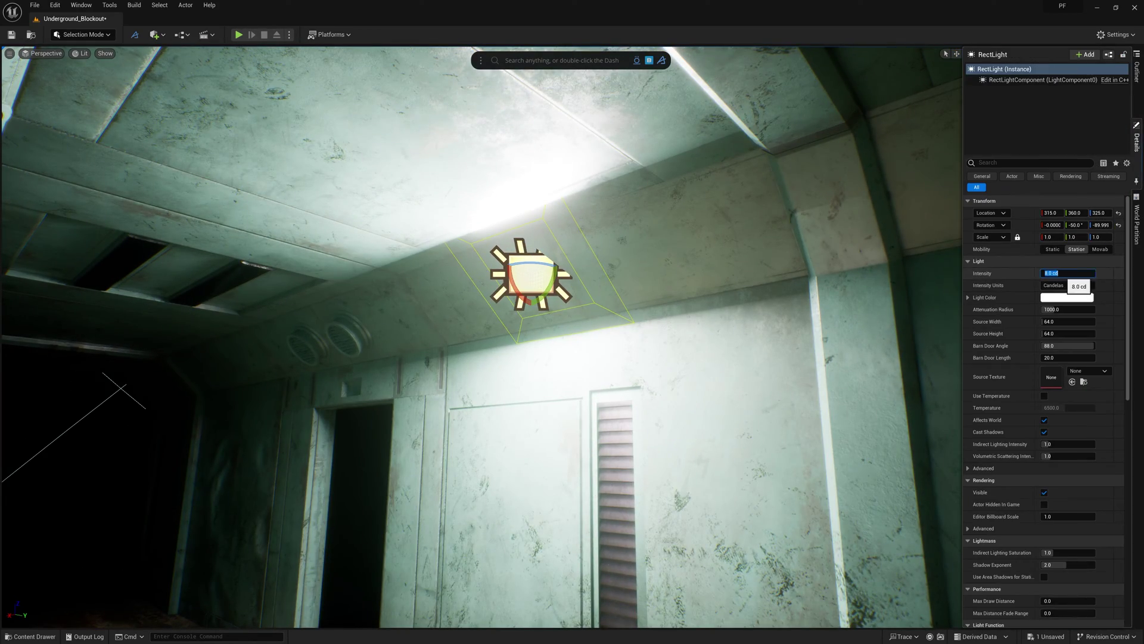
key("Return")
mouse_move(1081, 323)
left_mouse_down()
mouse_move(1092, 323)
mouse_move(1072, 334)
left_mouse_up()
mouse_move(484, 242)
right_mouse_down()
mouse_move(468, 249)
mouse_move(481, 243)
right_mouse_up()
- Reposition the rect light along the angled upper wall and hide the editor icons
key("w")
left_click_drag(547, 266, 554, 275)
key("g")
right_click_drag(597, 292, 613, 280)
- Search the content library for "Light" and place a long ceiling light fixture on the angled upper wall
left_click(650, 61)
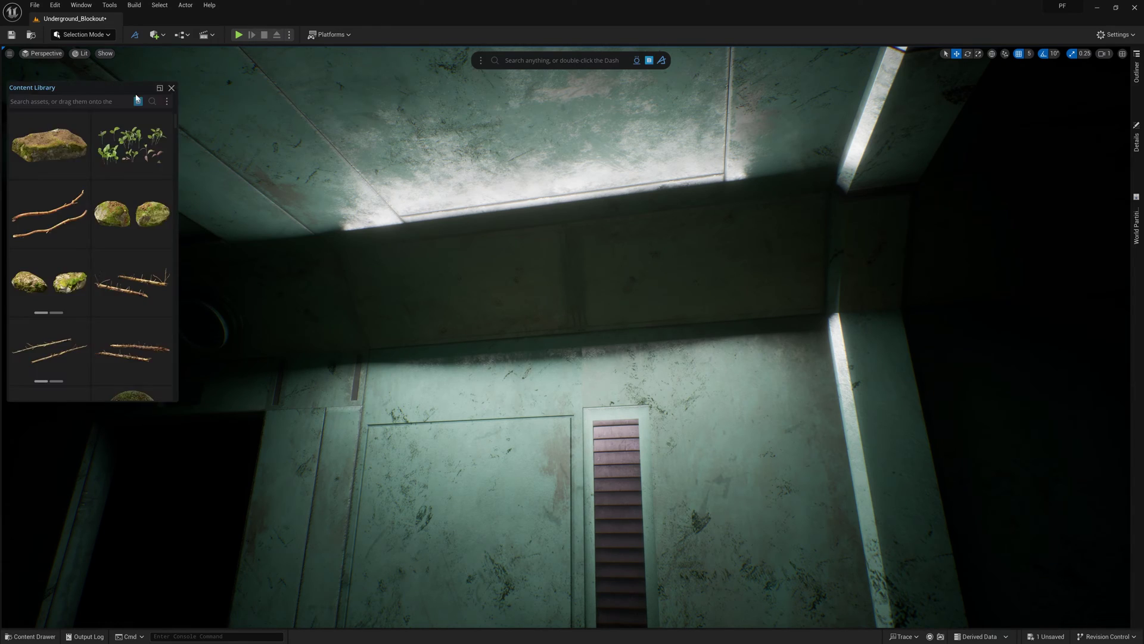
type("Light")
left_click_drag(48, 143, 539, 285)
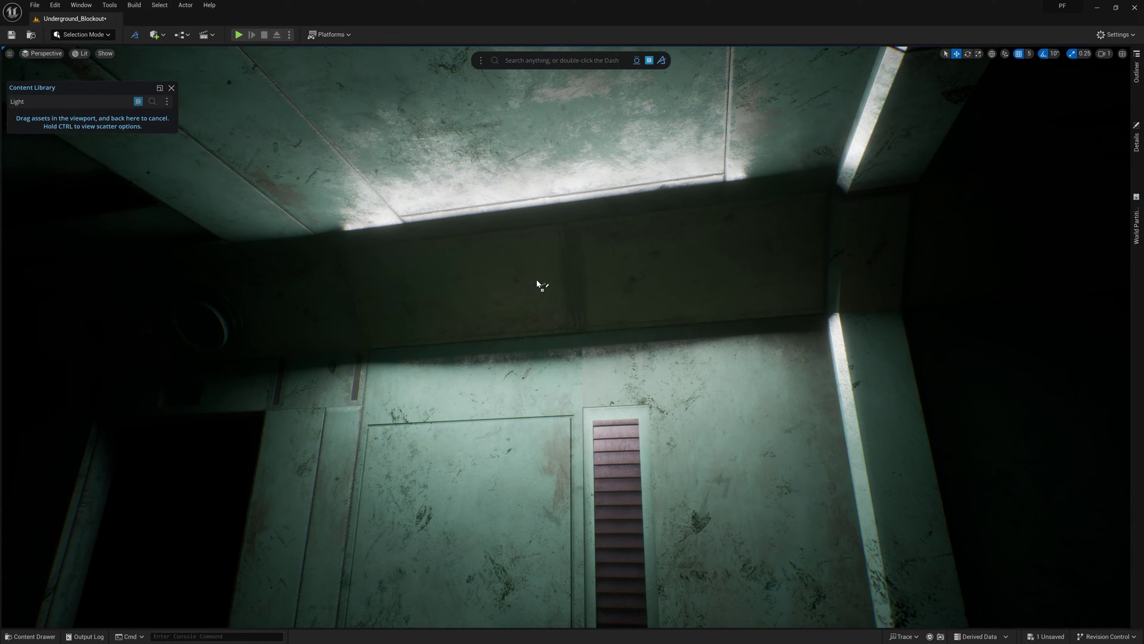
left_click(540, 285)
- Rotate and scale the light fixture to fit the angled upper wall
key("e")
mouse_move(540, 285)
right_mouse_down()
mouse_move(560, 280)
mouse_move(540, 292)
right_mouse_up()
left_click_drag(539, 254, 525, 208)
right_click_drag(496, 189, 537, 208)
key("r")
left_click_drag(412, 177, 423, 173)
key("w")
right_click_drag(423, 172, 447, 149)
- Move the light fixture into place on the angled wall and turn off grid snapping
key("alt+3")
key("alt+4")
left_click_drag(569, 265, 600, 301)
left_click(1018, 53)
mouse_move(600, 301)
right_mouse_down()
mouse_move(626, 319)
mouse_move(601, 301)
right_mouse_up()
key("Escape")
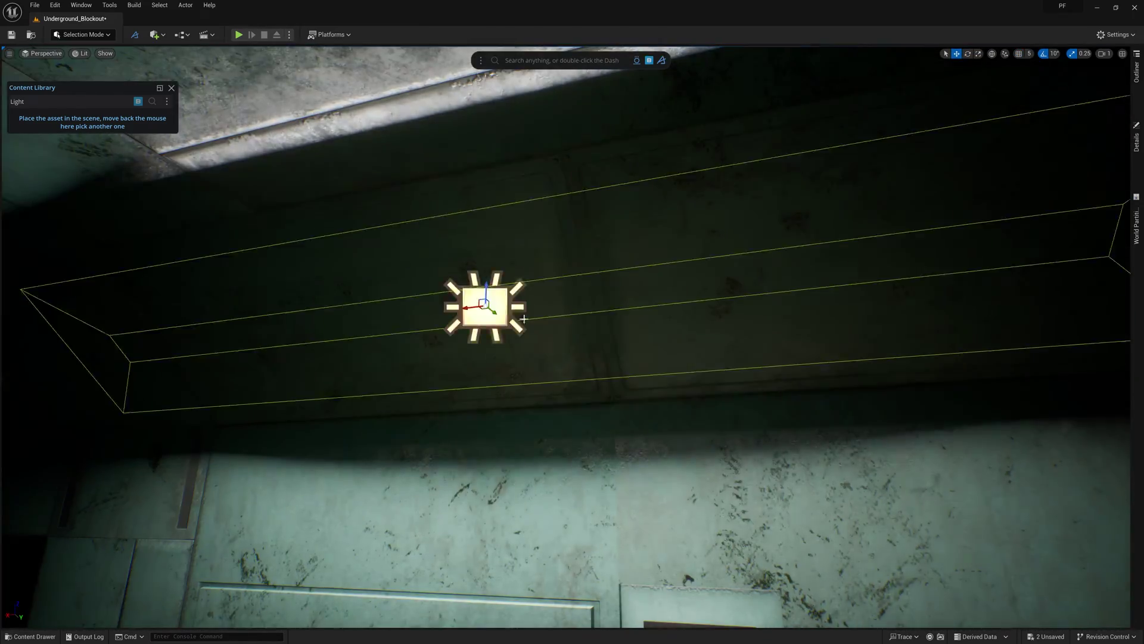
- Shift the rect light sideways along the angled wall and select the light fixture
right_click_drag(522, 317, 491, 319)
left_click_drag(408, 251, 359, 255)
right_click_drag(477, 325, 411, 304)
key("f")
left_click(520, 322)
right_click_drag(521, 322, 536, 292)
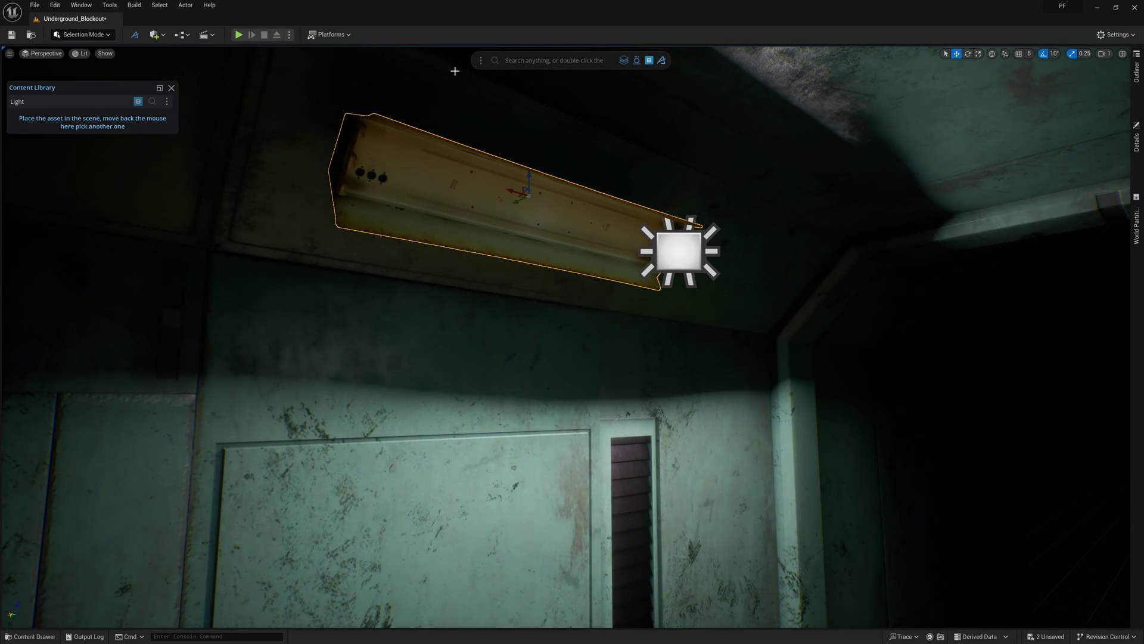
- Create a cylinder primitive, then rotate it and bring it up to the light fixture
type("create cyl")
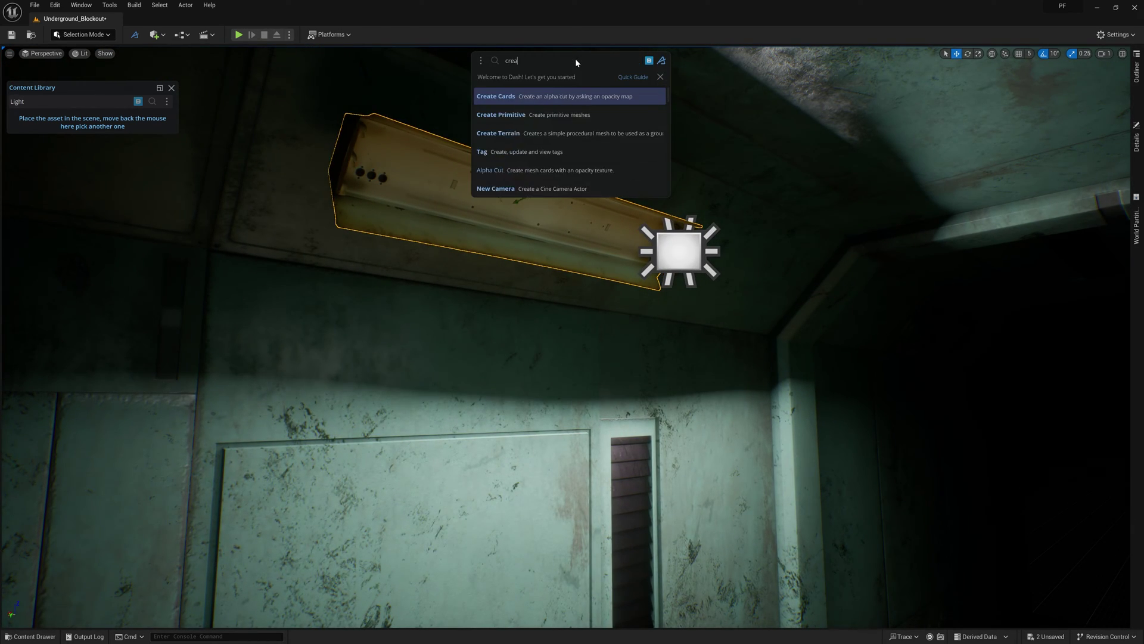
key("Return")
right_click_drag(575, 197, 586, 186)
key("e")
mouse_move(535, 363)
left_mouse_down()
mouse_move(560, 381)
mouse_move(547, 358)
mouse_move(536, 364)
left_mouse_up()
key("r")
key("w")
left_click_drag(551, 336, 558, 233)
right_click_drag(466, 352, 524, 316)
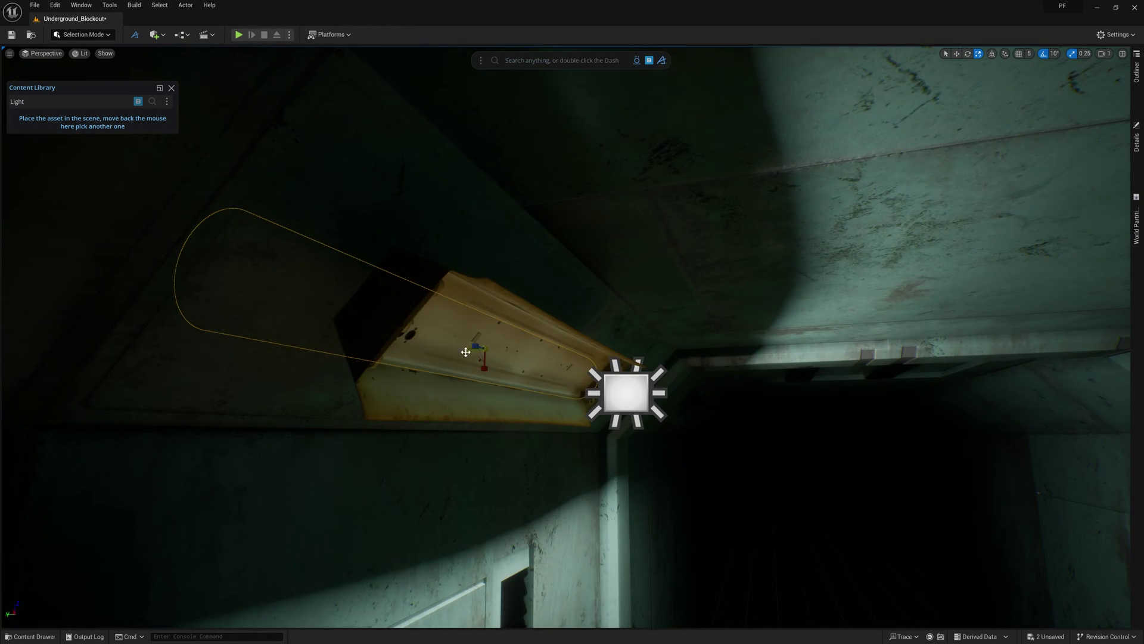
- Scale the cylinder into a thin tube and seat it lengthwise inside the light fixture
left_click_drag(505, 352, 596, 370)
key("r")
key("w")
right_click_drag(680, 495, 684, 453)
key("r")
key("r")
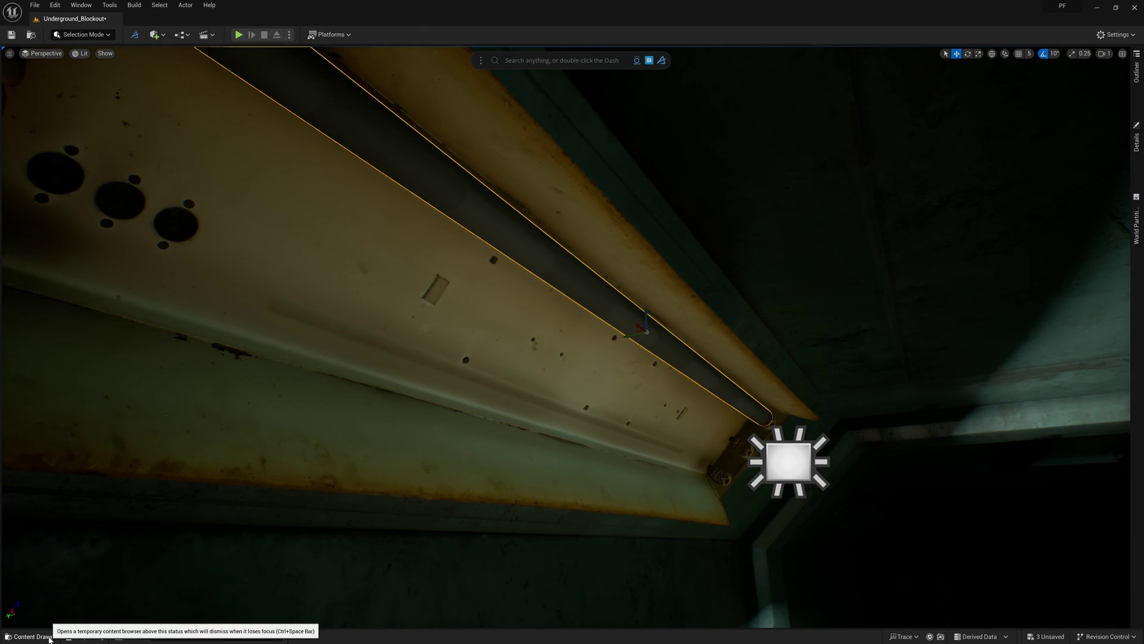
- Give the tube a glowing material and copy it to fill the fixture with three parallel tubes
left_click(30, 637)
left_click_drag(594, 298, 571, 417)
key("ctrl+z")
right_click_drag(574, 402, 584, 402)
key("w")
left_click_drag(544, 421, 551, 419)
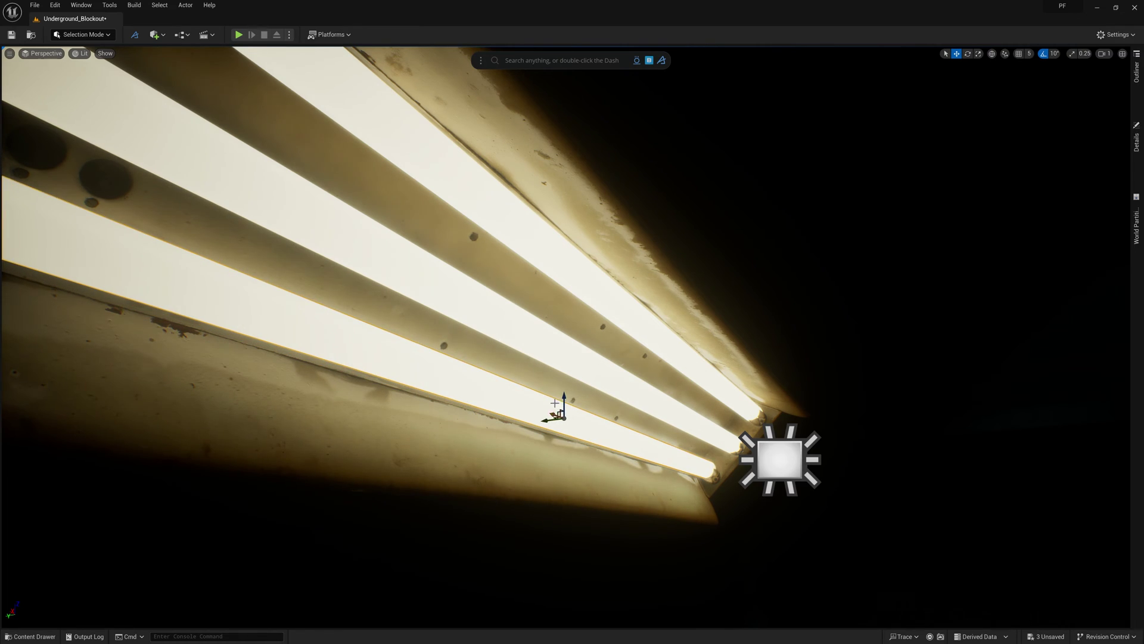
- Duplicate the light fixture with its glowing tubes and set the copy beside the original
left_click_drag(510, 246, 775, 162, "alt")
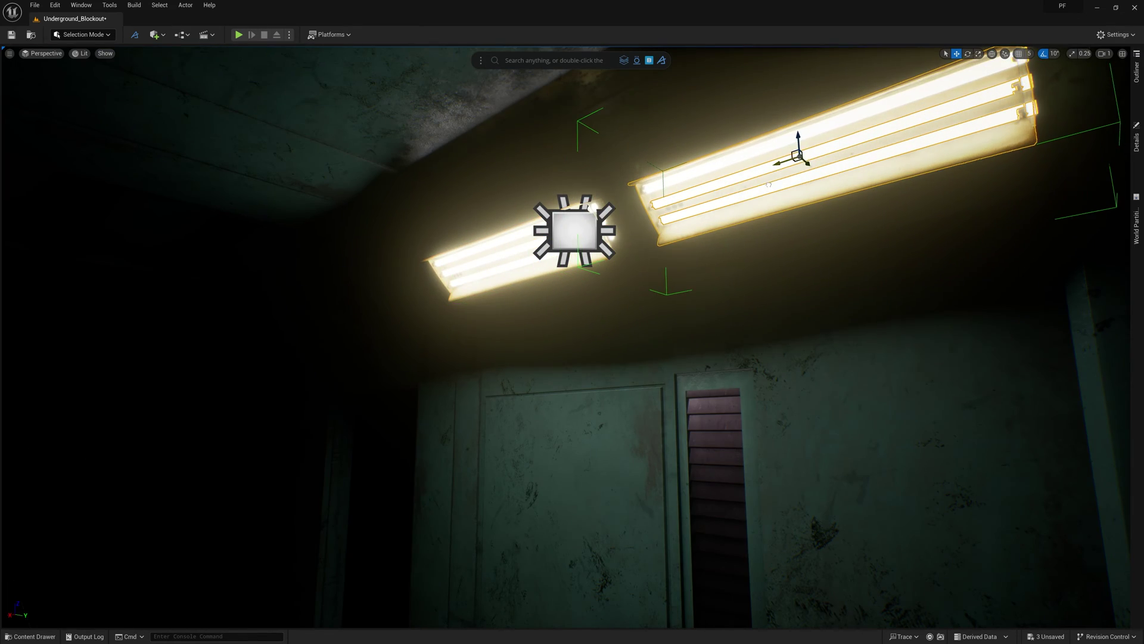
key("alt+3")
right_click_drag(774, 162, 799, 151)
key("alt+4")
- Select the rect light and center it in front of the two glowing fixtures
left_click(499, 274)
key("a")
right_click_drag(499, 273, 542, 269)
key("s")
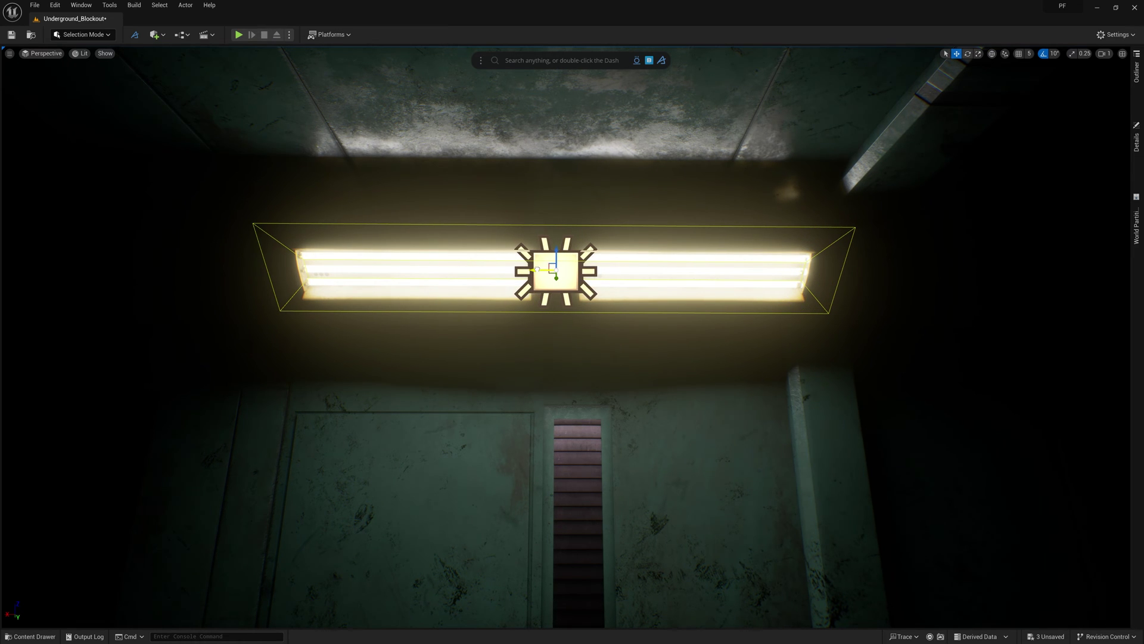
left_click_drag(545, 264, 545, 269)
key("d")
right_click_drag(544, 270, 484, 271)
left_click_drag(598, 272, 596, 272)
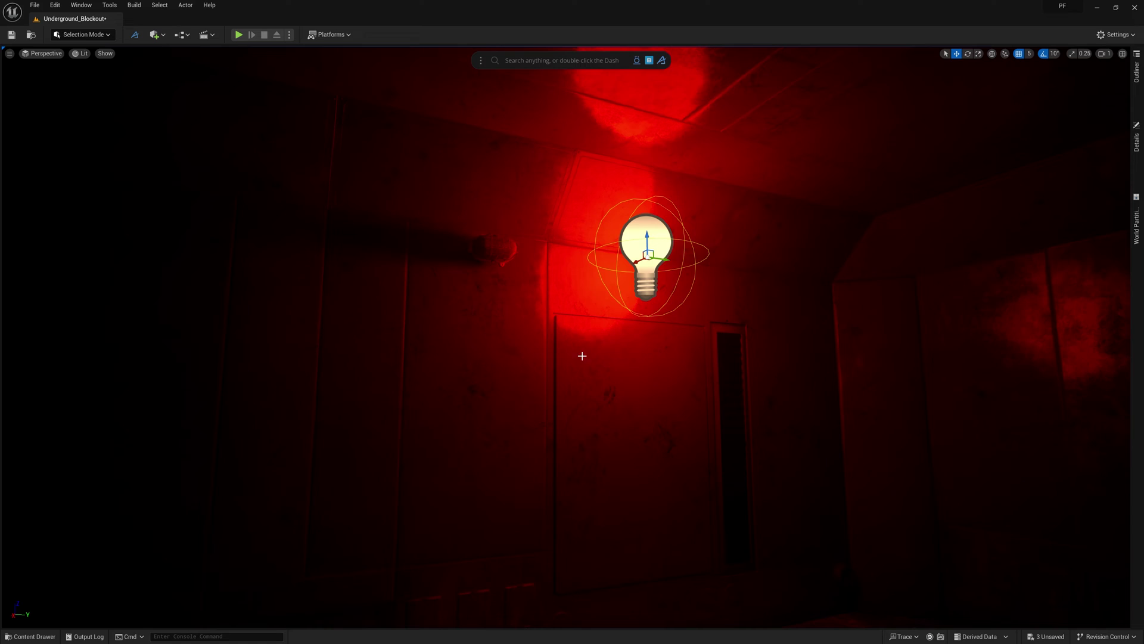
left_click_drag(583, 356, 519, 356, "alt")
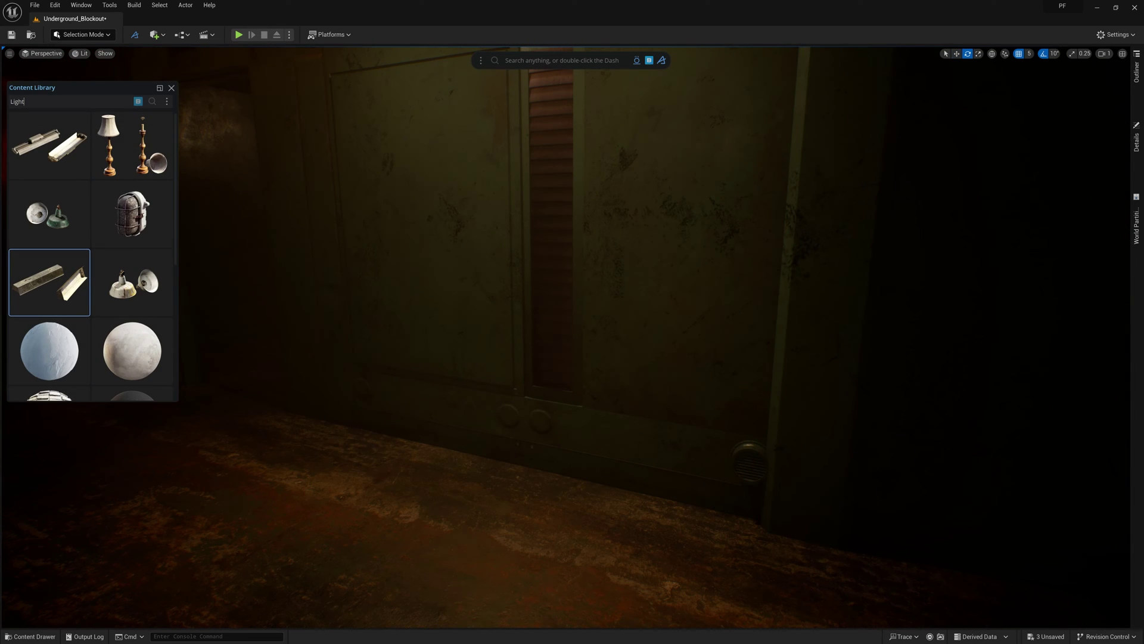
- Search the content library for "ammo" and place the long wooden ammo crate on the floor along the wall
key("ctrl+a")
type("ammo")
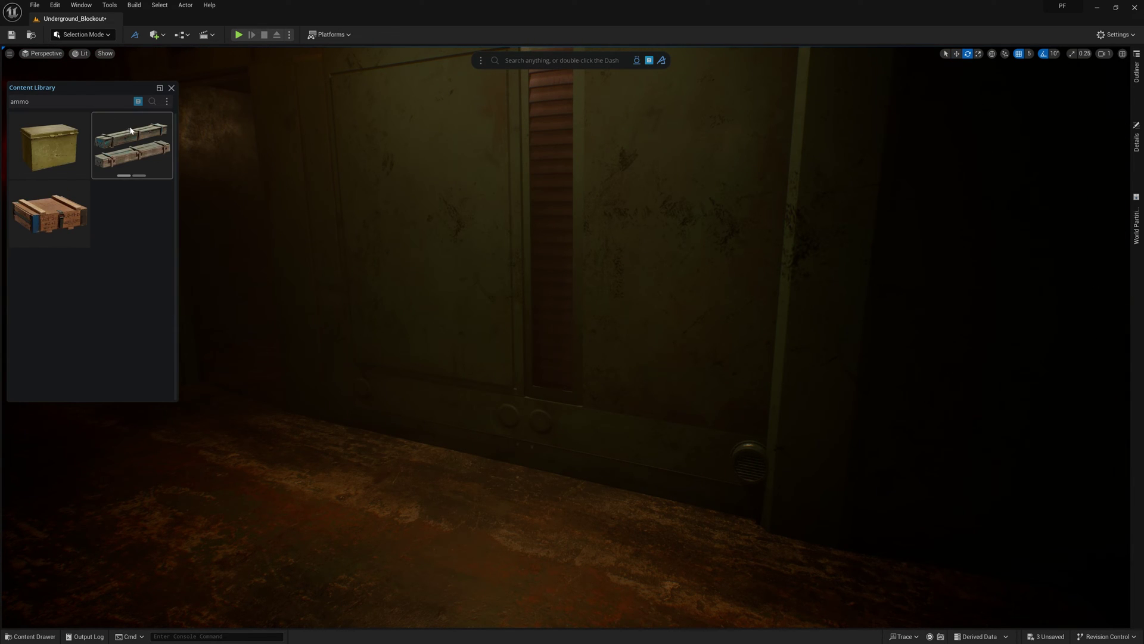
left_click_drag(130, 130, 512, 471)
key("Escape")
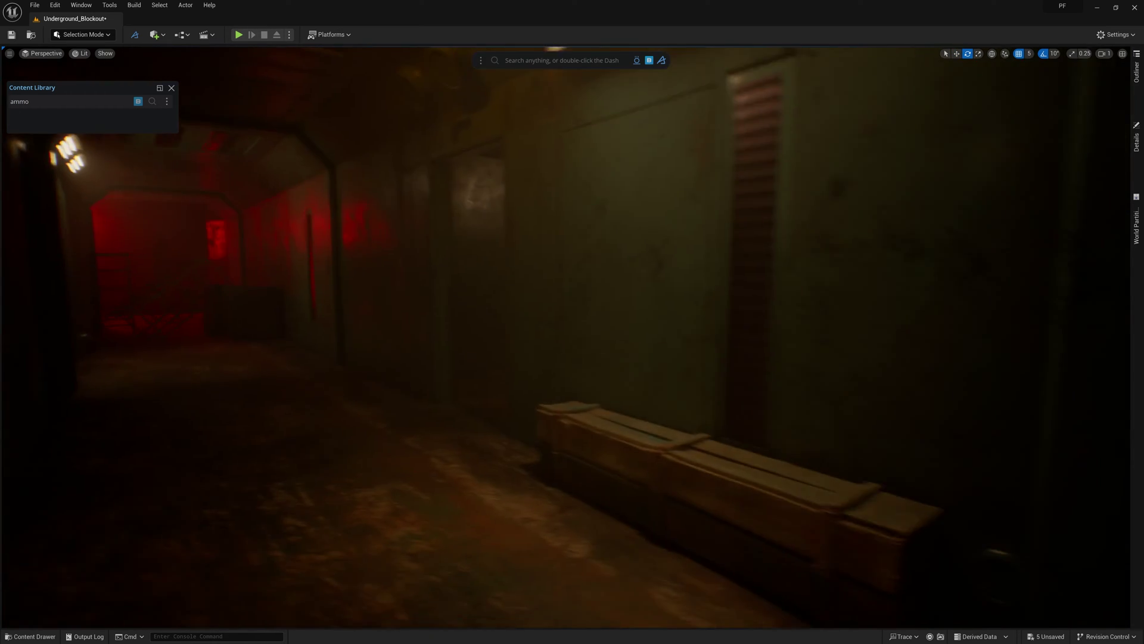
- Place the tall wooden crate from the content library beside the electrical cabinets and rotate it on the floor
right_click_drag(572, 337, 662, 372)
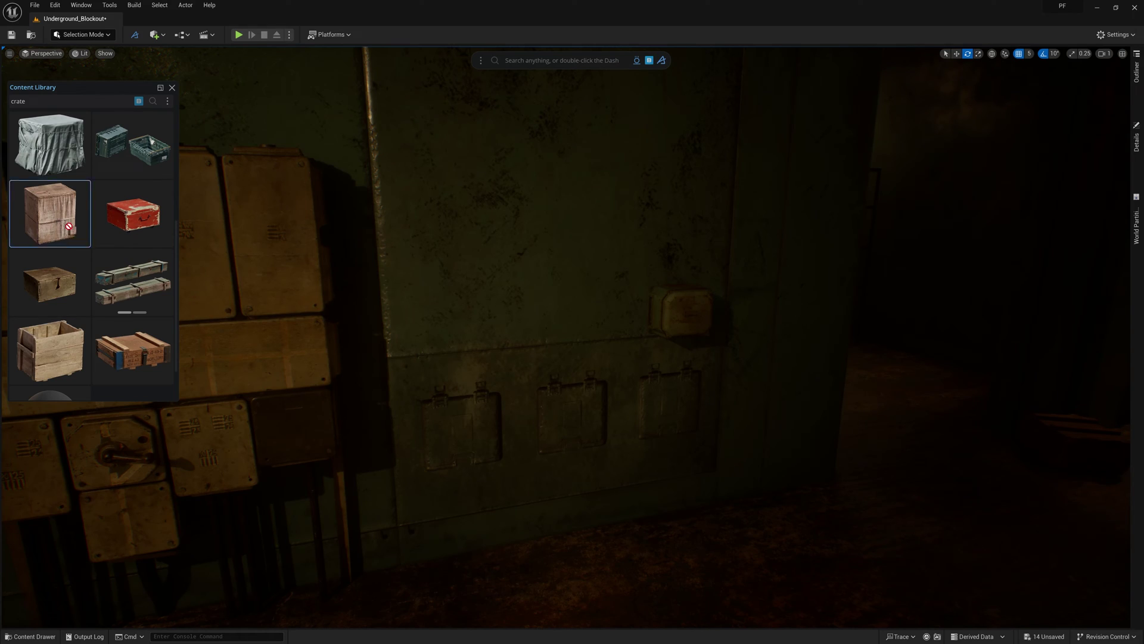
left_click(51, 212)
left_click_drag(564, 570, 608, 543, "shift")
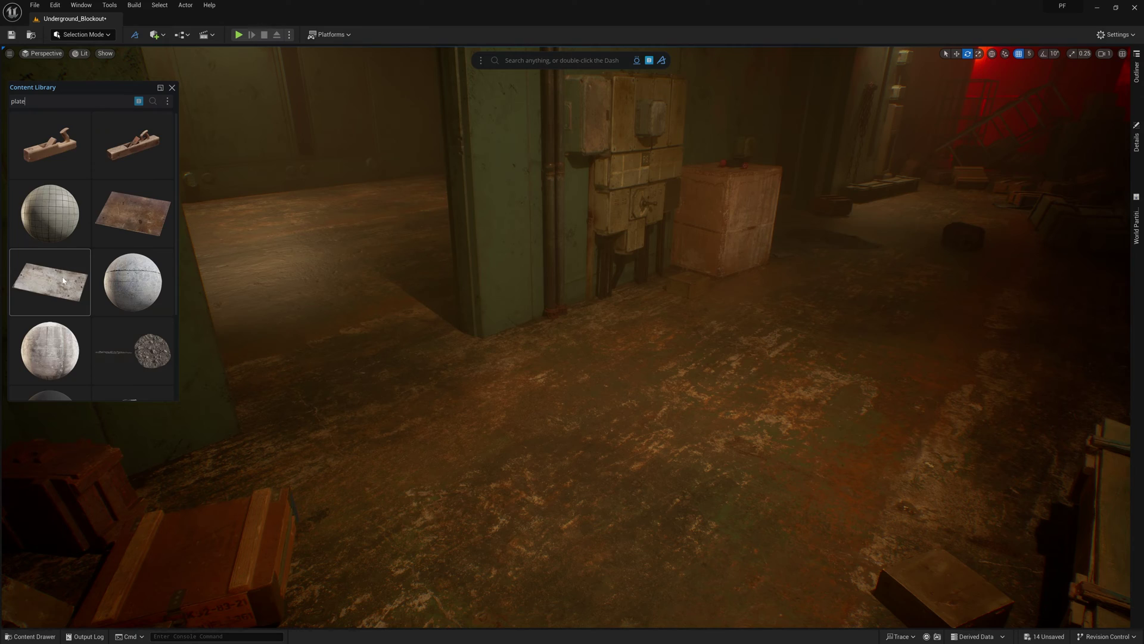
- Place the worn metal plate from the "plate" library results flat on the corridor floor beside the doorway
left_click(46, 286)
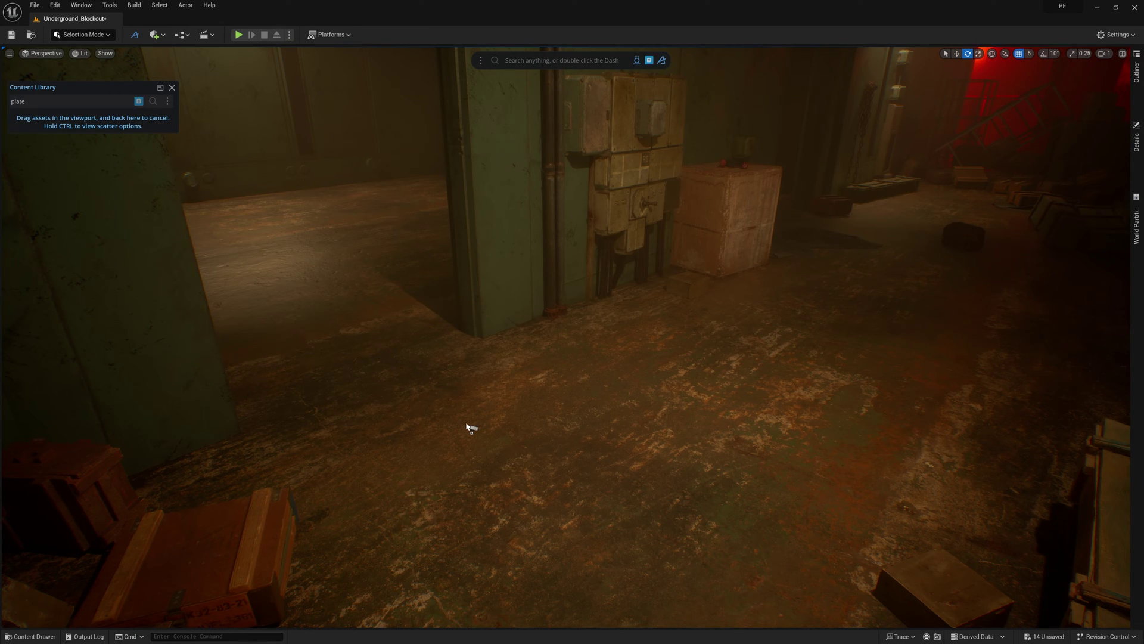
left_click_drag(467, 423, 502, 433)
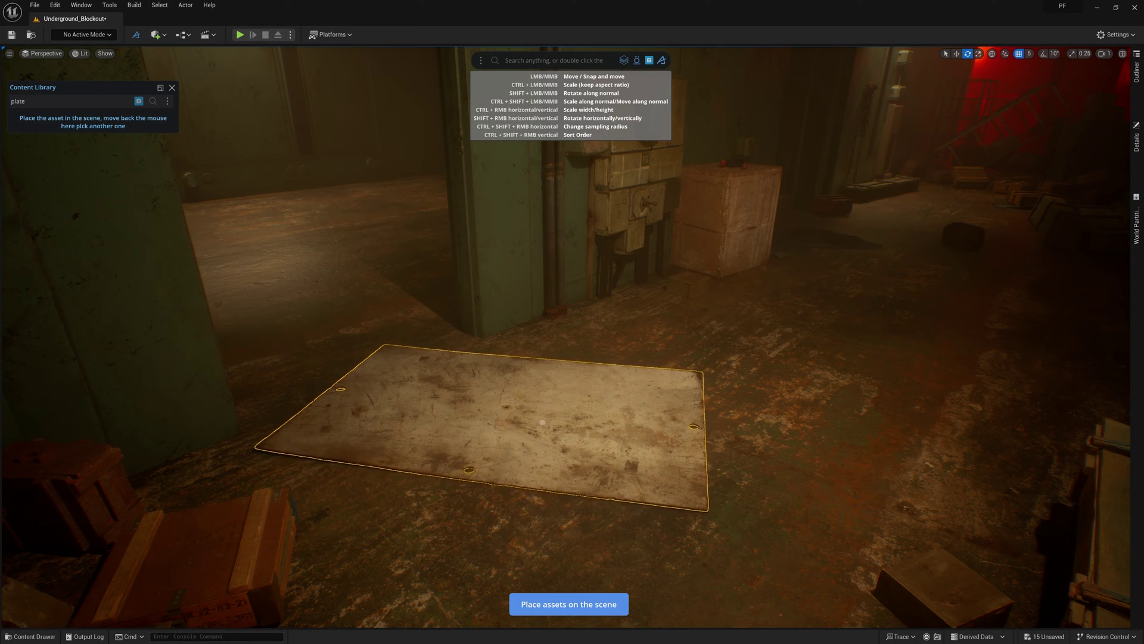
left_click(479, 413)
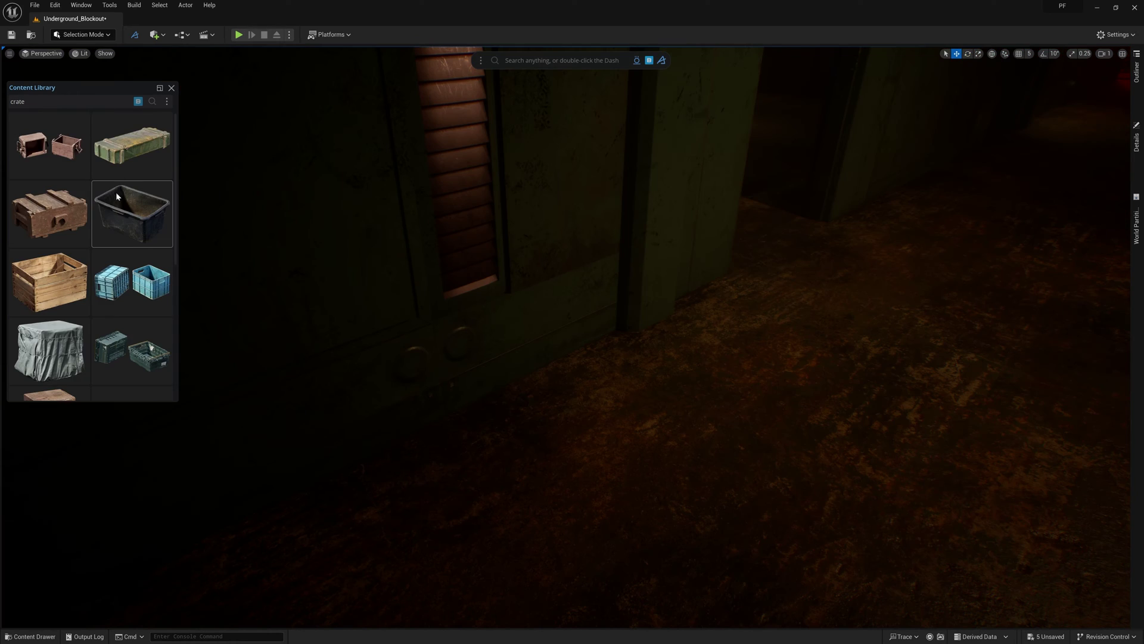
- Place the long crate against the dark wall, stack a copy on top of it, and add the smaller planked crate from the library
left_click(51, 140)
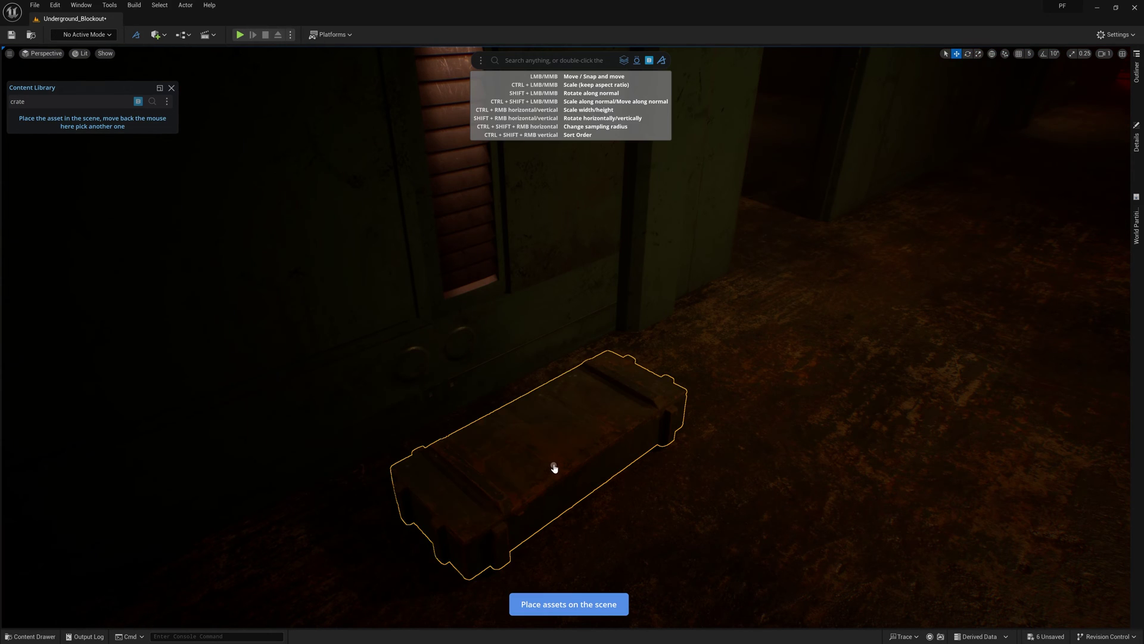
left_click(578, 455)
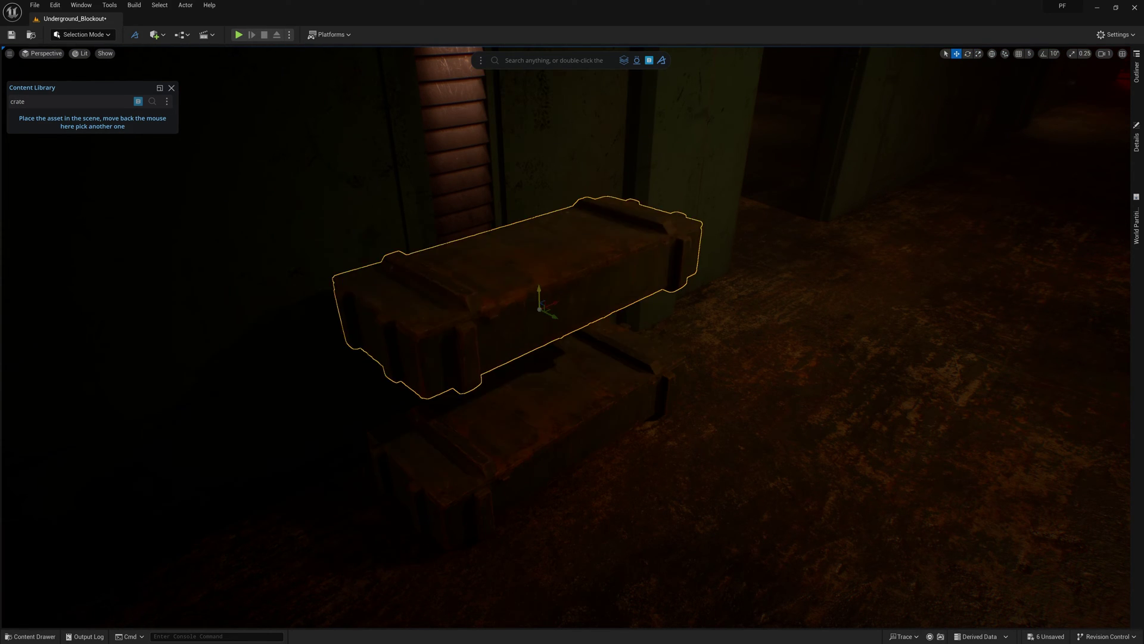
left_click_drag(539, 293, 541, 363, "alt")
right_click_drag(610, 427, 572, 415)
left_click_drag(581, 326, 580, 345)
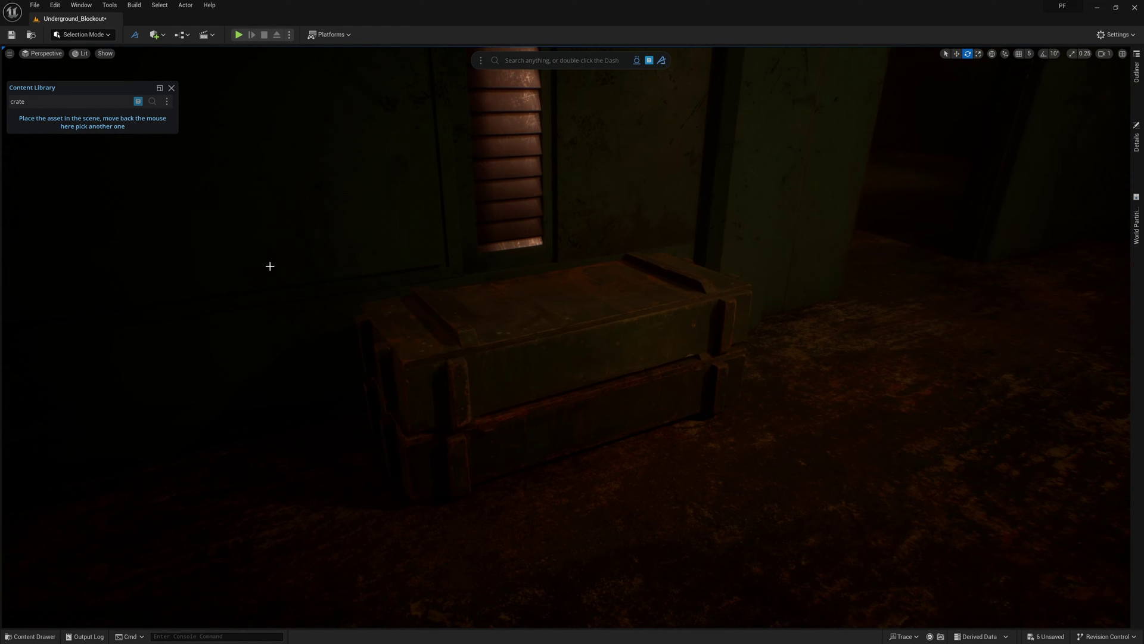
left_click_drag(48, 214, 851, 404)
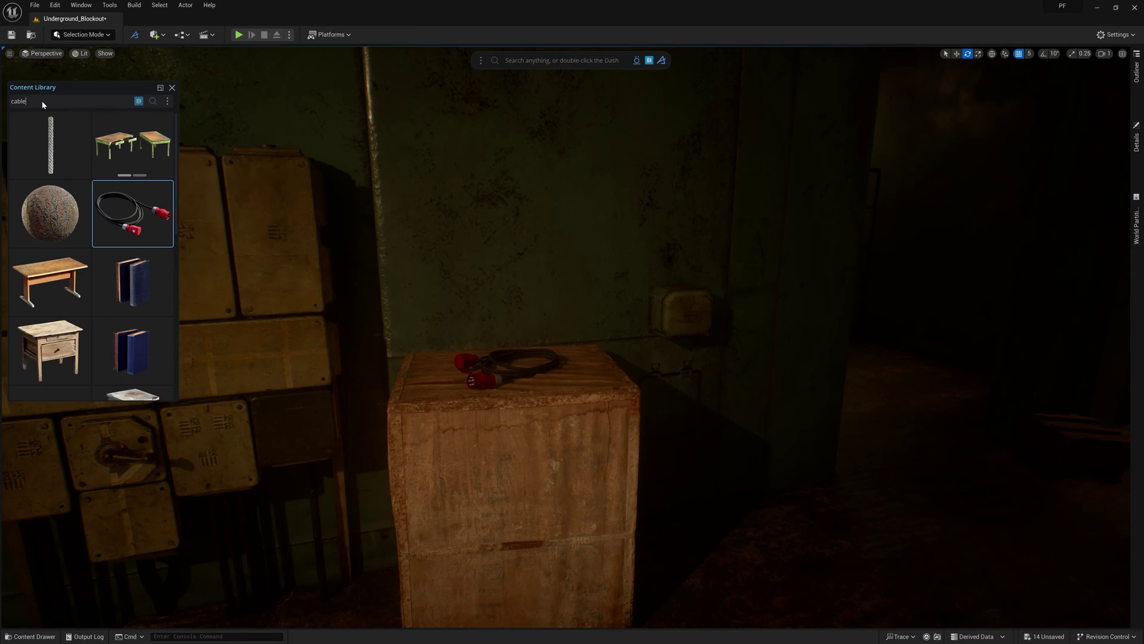
- Search the content library for "tarp" and place the crumpled cloth tarp in the scene
type("tarp")
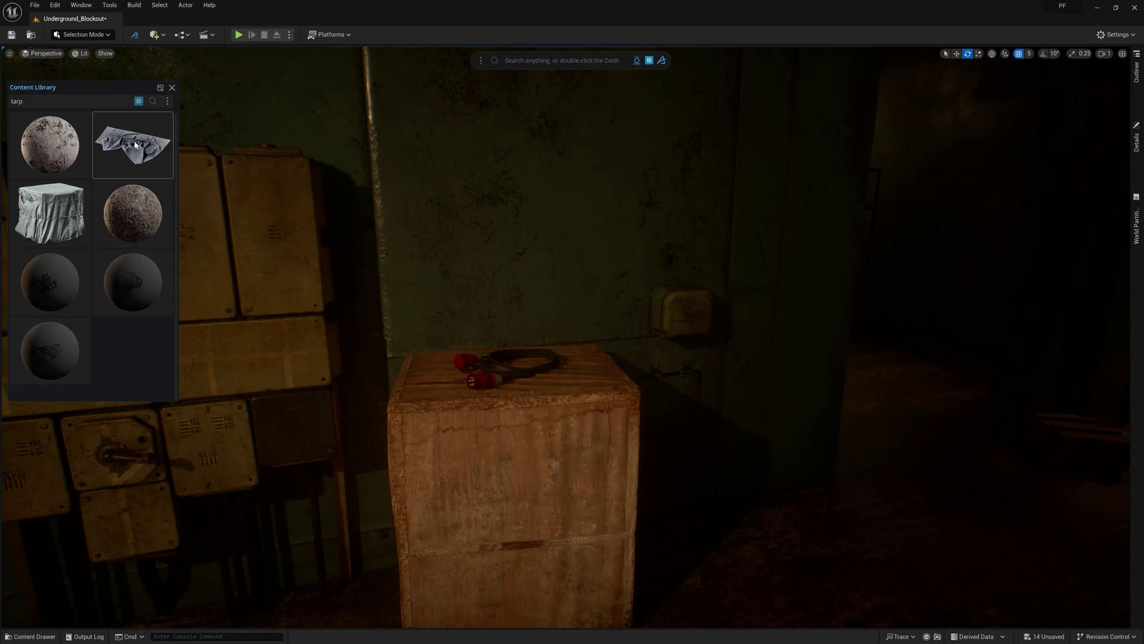
left_click_drag(135, 144, 748, 563)
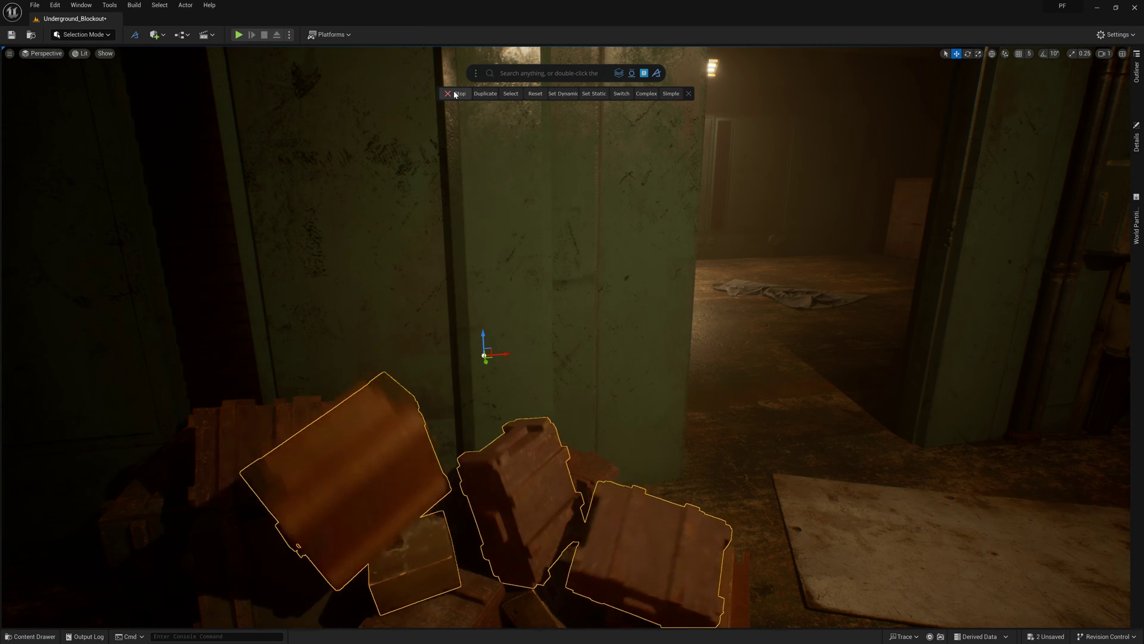
- Undo the last two crate actions and set the crate suspended beside the green pillar as dynamic for the physics simulation
key("ctrl+z")
key("ctrl+z")
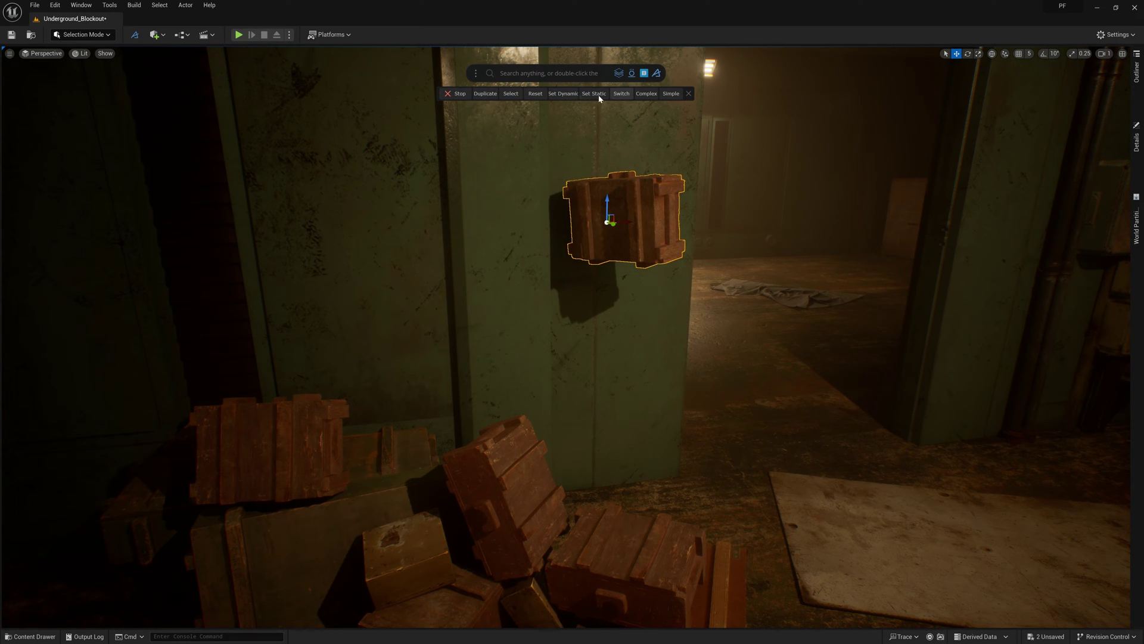
left_click(567, 94)
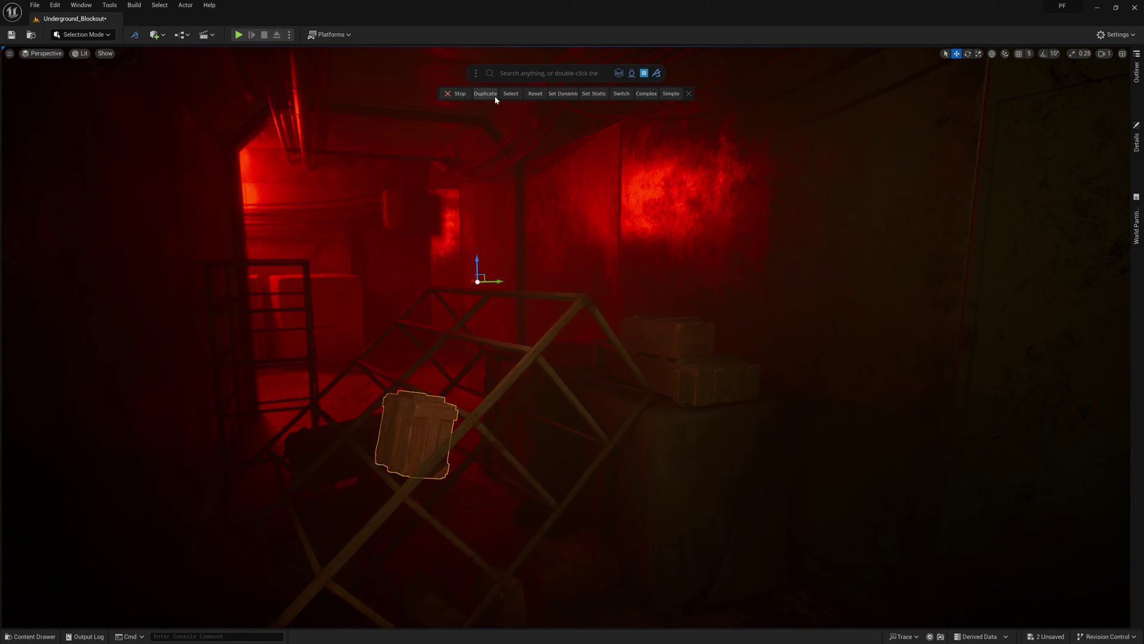
- Duplicate the wooden crate several times in the running physics simulation so the copies tumble onto the fallen metal rack
left_click(495, 96)
left_click(494, 96)
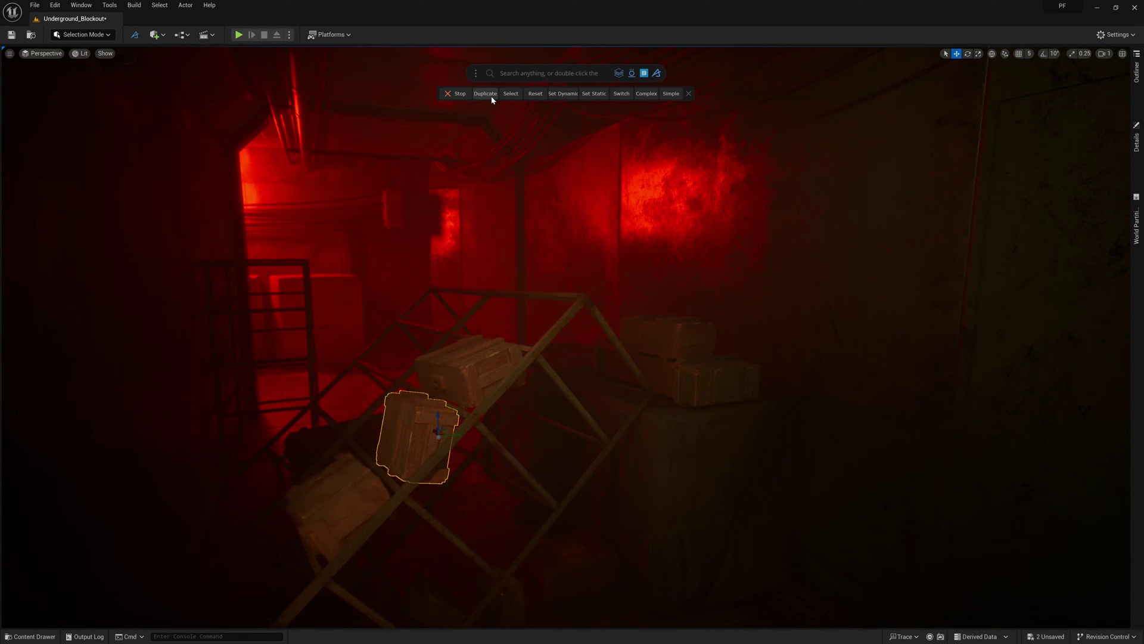
left_click(485, 94)
left_click(485, 95)
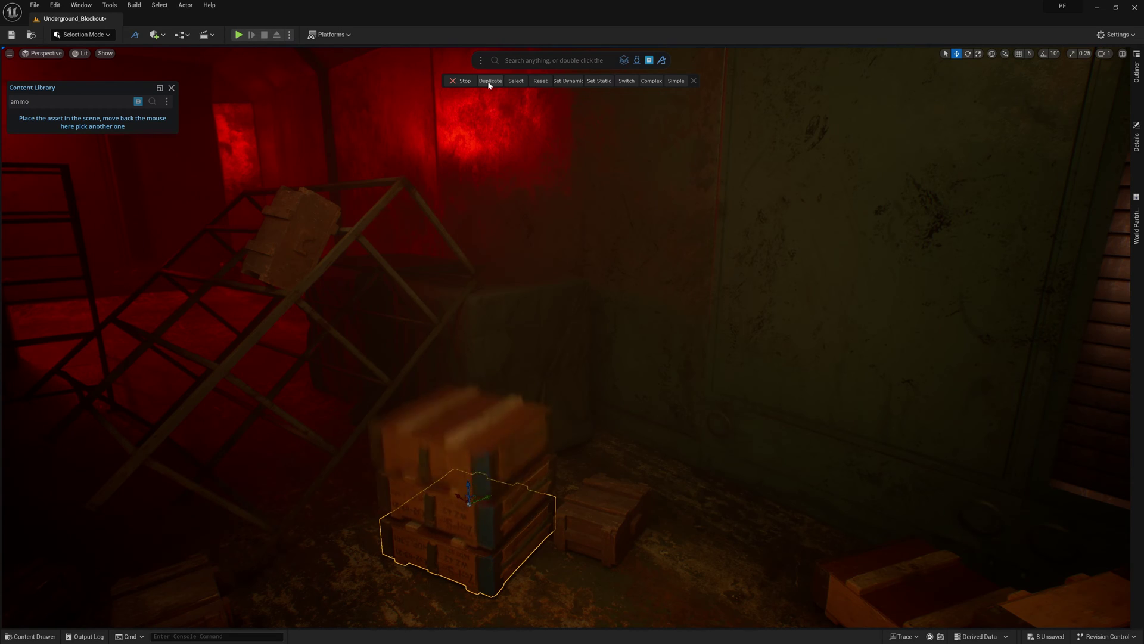
- Duplicate the blue-cornered ammo crate repeatedly during the physics simulation to form a collapsing pile beside the metal rack
left_click(488, 82)
left_click(489, 82)
left_click(491, 82)
left_click(492, 82)
left_click(494, 82)
left_click(493, 82)
left_click(494, 82)
left_click(494, 82)
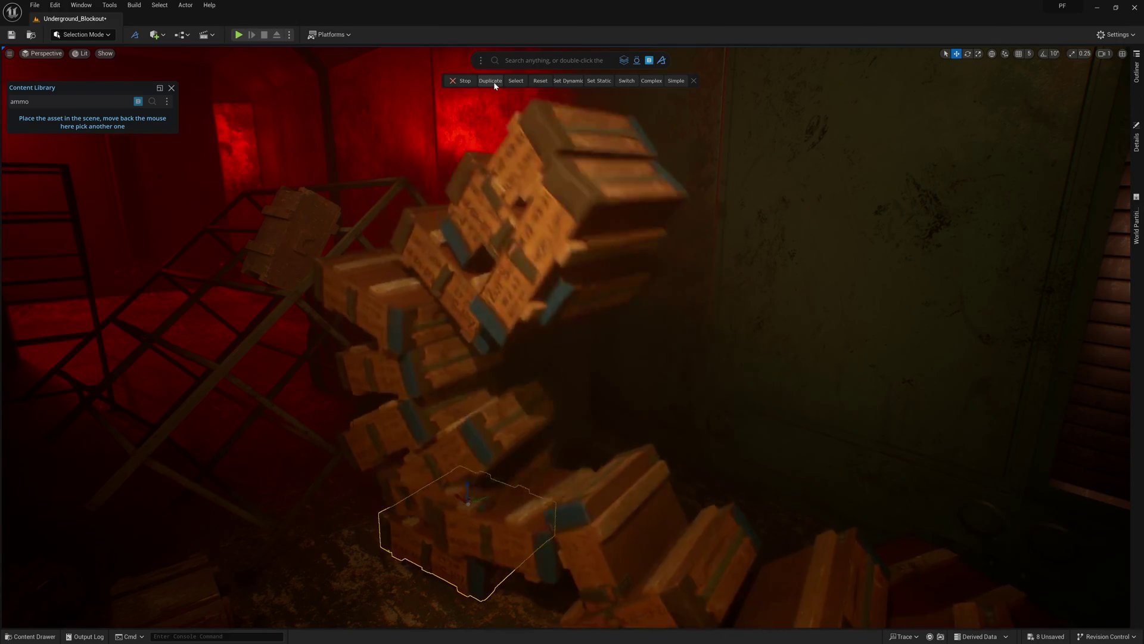
left_click(494, 83)
left_click(514, 82)
left_click(492, 82)
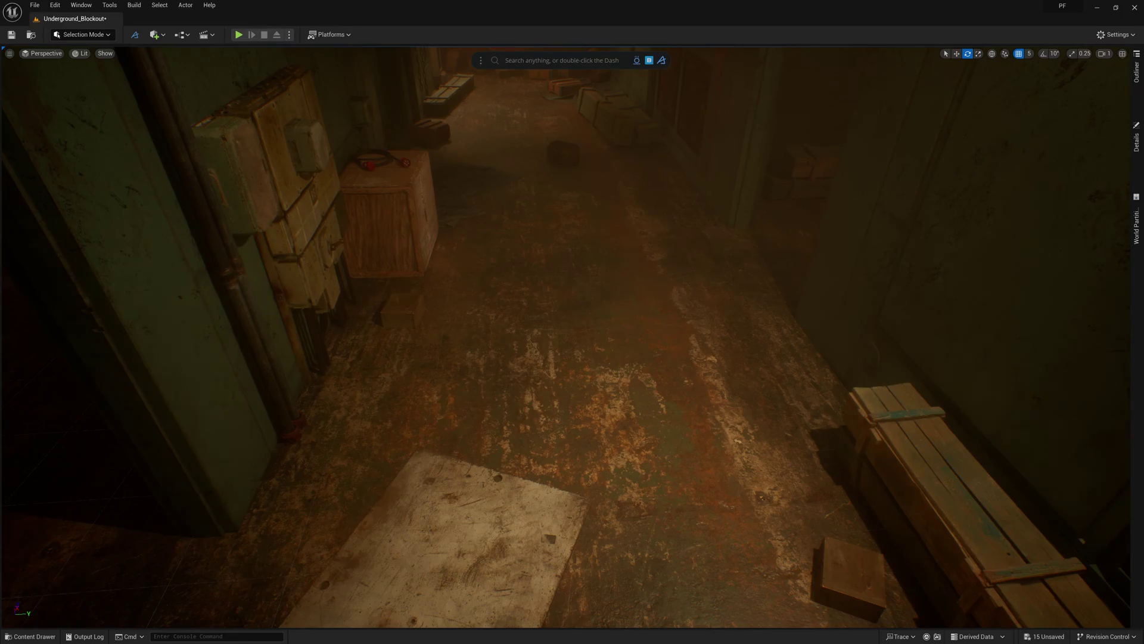
- Draw a freehand curve across the corridor floor and over the metal plate, then smooth and resample it
left_click(585, 62)
type("draw")
key("Return")
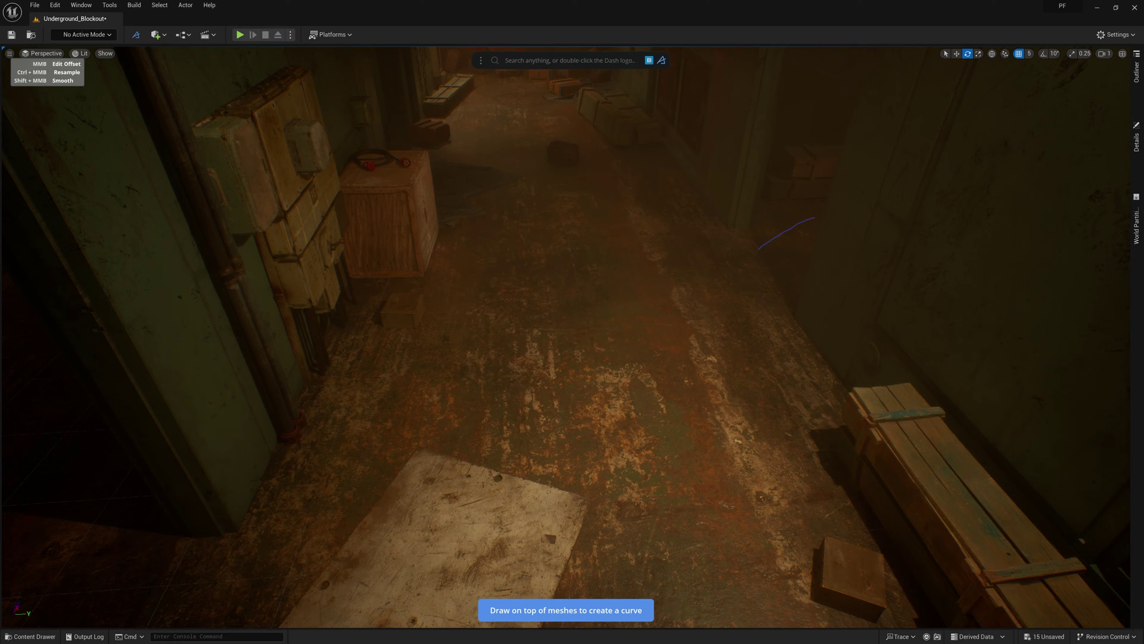
left_click_drag(52, 334, 52, 334)
middle_click_drag(644, 391, 753, 322, "shift")
middle_click_drag(753, 322, 48, 313, "ctrl")
middle_click_drag(179, 313, 47, 313, "ctrl")
middle_click_drag(632, 358, 490, 354, "ctrl")
key("Escape")
- Generate a pipe along the drawn curve with a radius of 2.0 and adjust its smoothness to form a cable
key("w")
mouse_move(649, 276)
right_mouse_down()
mouse_move(649, 328)
mouse_move(659, 328)
mouse_move(638, 327)
right_mouse_up()
type("pipe")
key("Return")
left_click_drag(550, 83, 539, 82)
left_click_drag(618, 83, 646, 81)
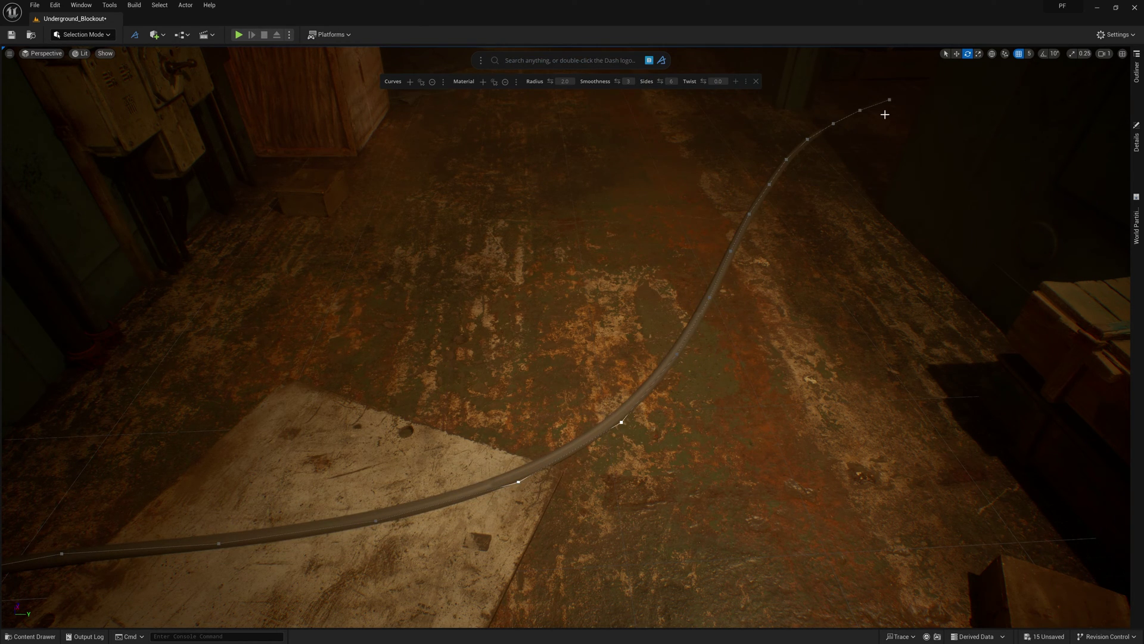
- Move individual control points of the cable's curve to give it irregular bends across the floor and metal plate
left_click(621, 422)
key("w")
mouse_move(627, 418)
left_mouse_down()
mouse_move(634, 465)
mouse_move(627, 418)
mouse_move(646, 430)
left_mouse_up()
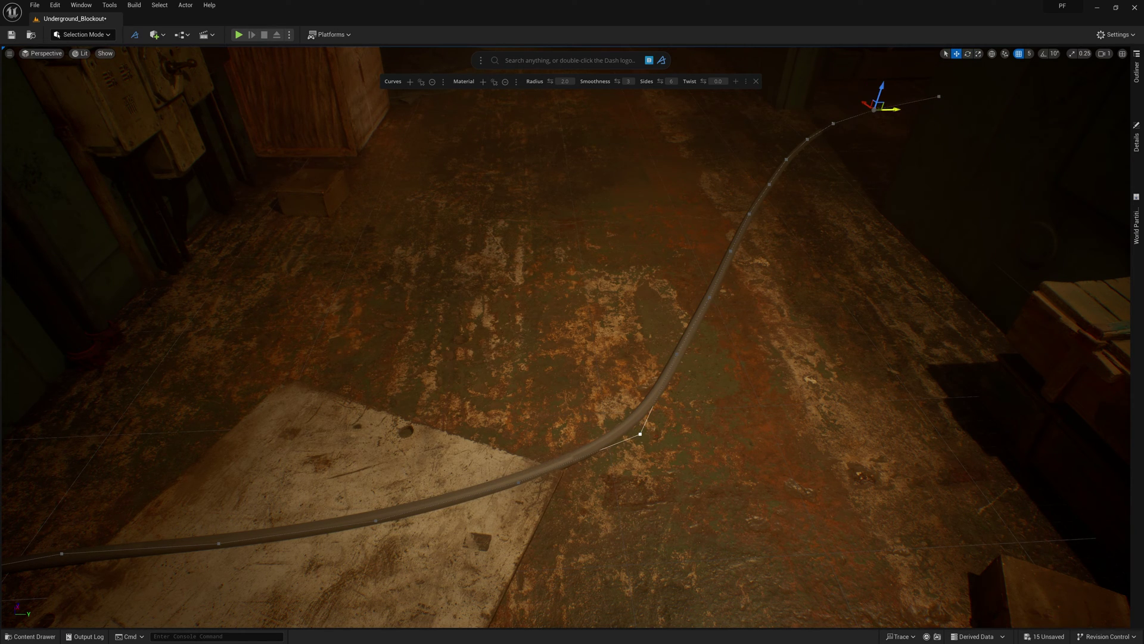
left_click(731, 251)
left_click_drag(750, 250, 782, 249)
left_click(709, 297)
left_click_drag(701, 282, 698, 276)
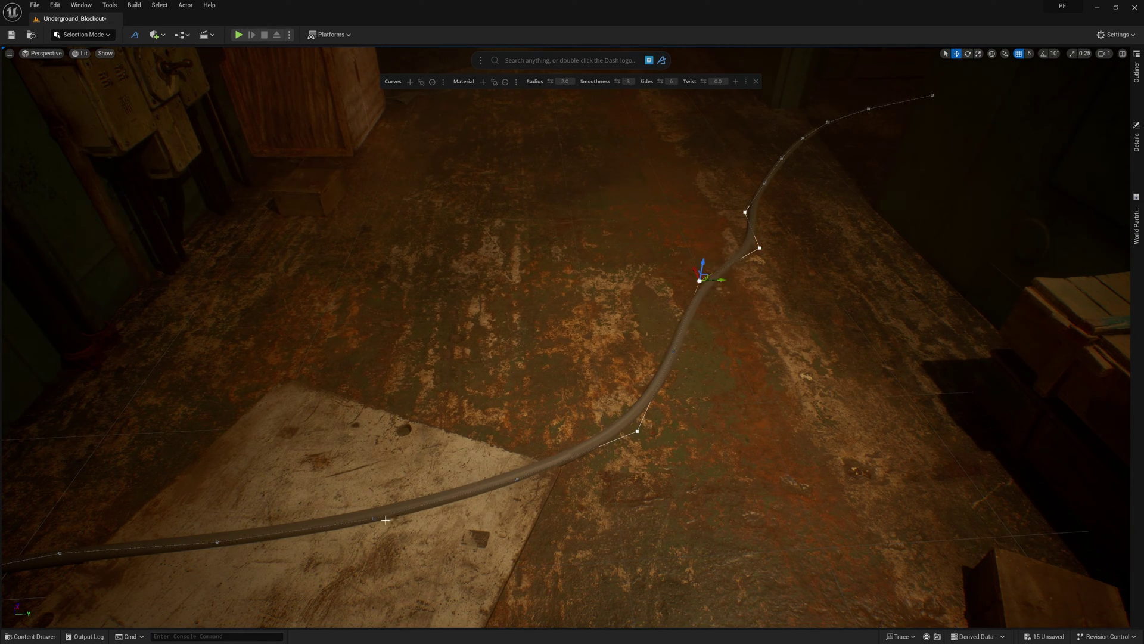
left_click_drag(377, 517, 371, 554)
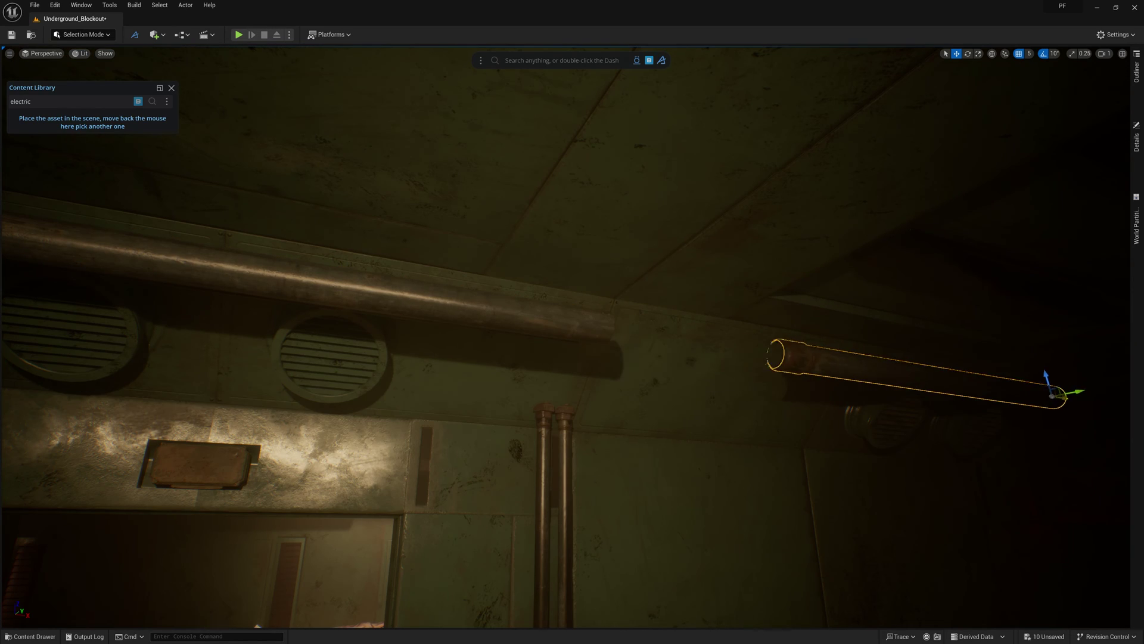
- Slide the loose pipe segment along the ceiling and reposition the large cabinet on the wall beside the small electrical boxes
left_click_drag(1055, 395, 1129, 409)
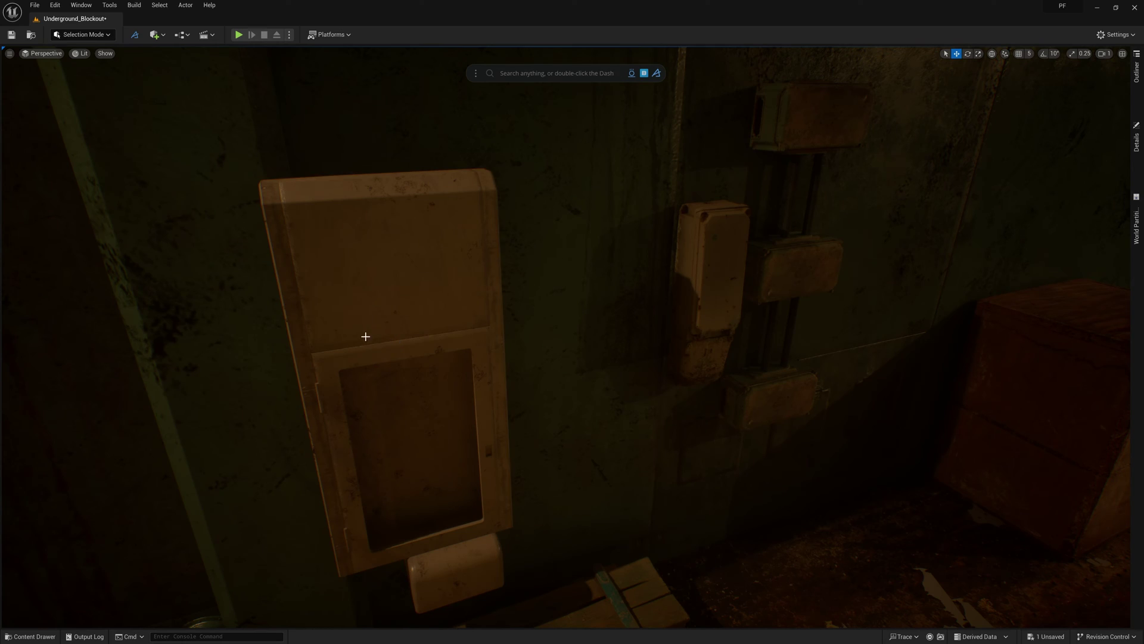
left_click(383, 368)
left_click_drag(383, 367, 557, 324)
left_click(617, 149)
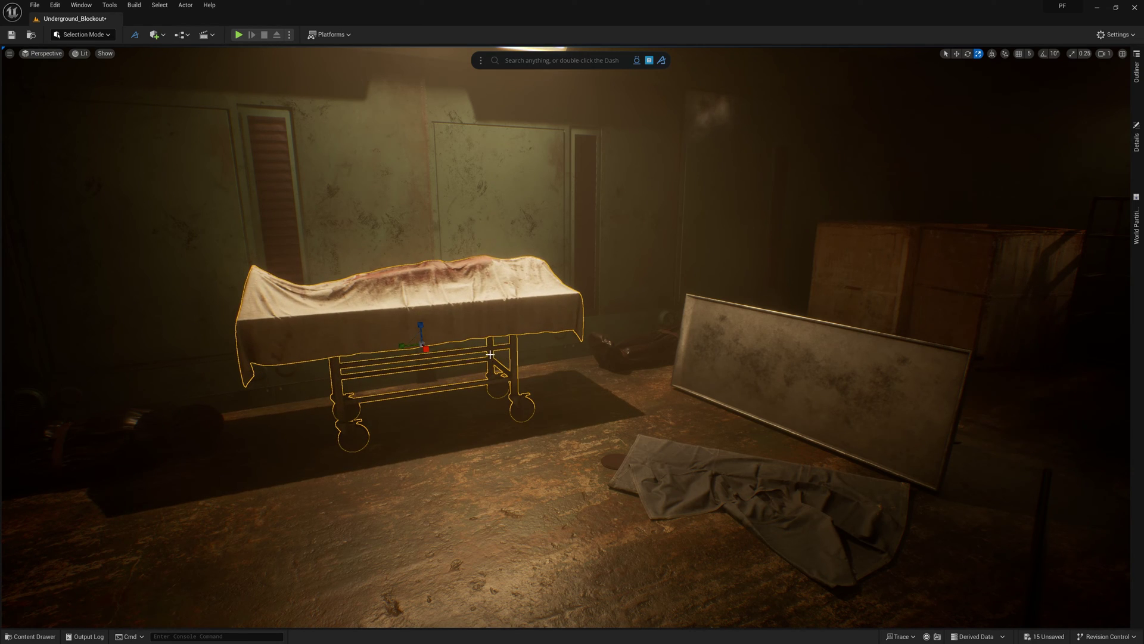
- Adjust the scale and position of the sheet-covered gurney and rotate the metal panel leaning beside it
left_click_drag(422, 345, 419, 349)
key("w")
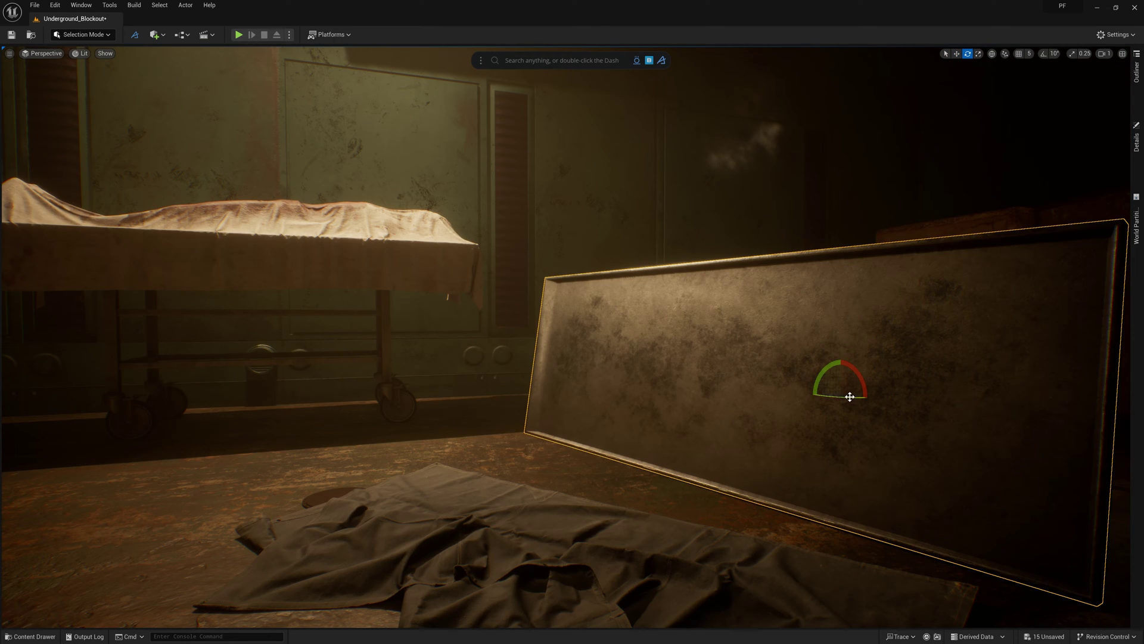
key("w")
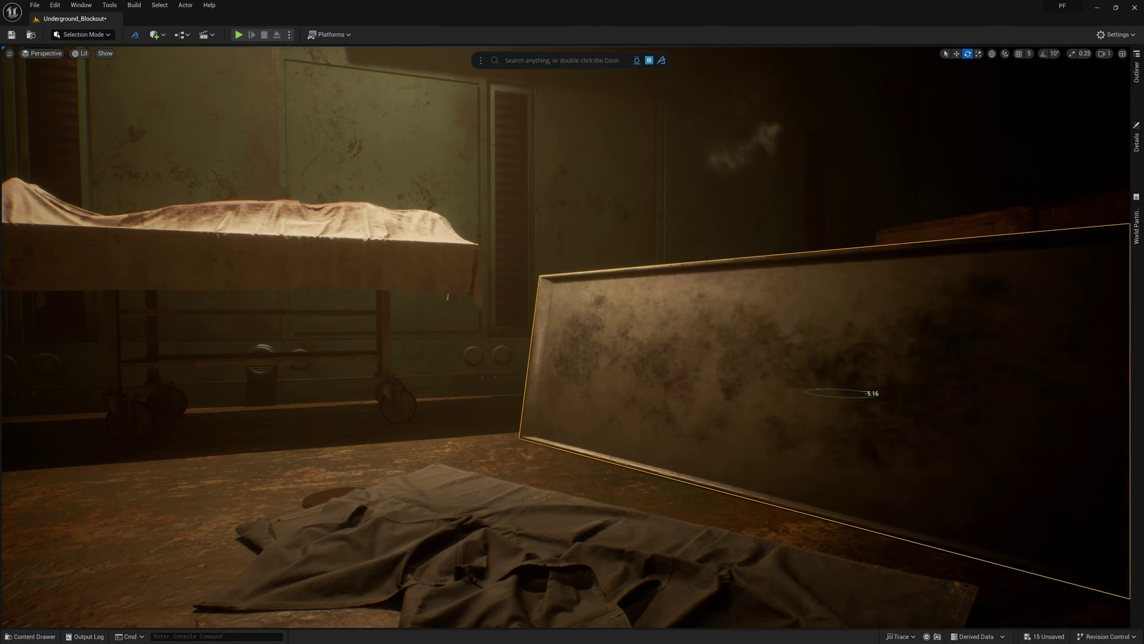
key("Escape")
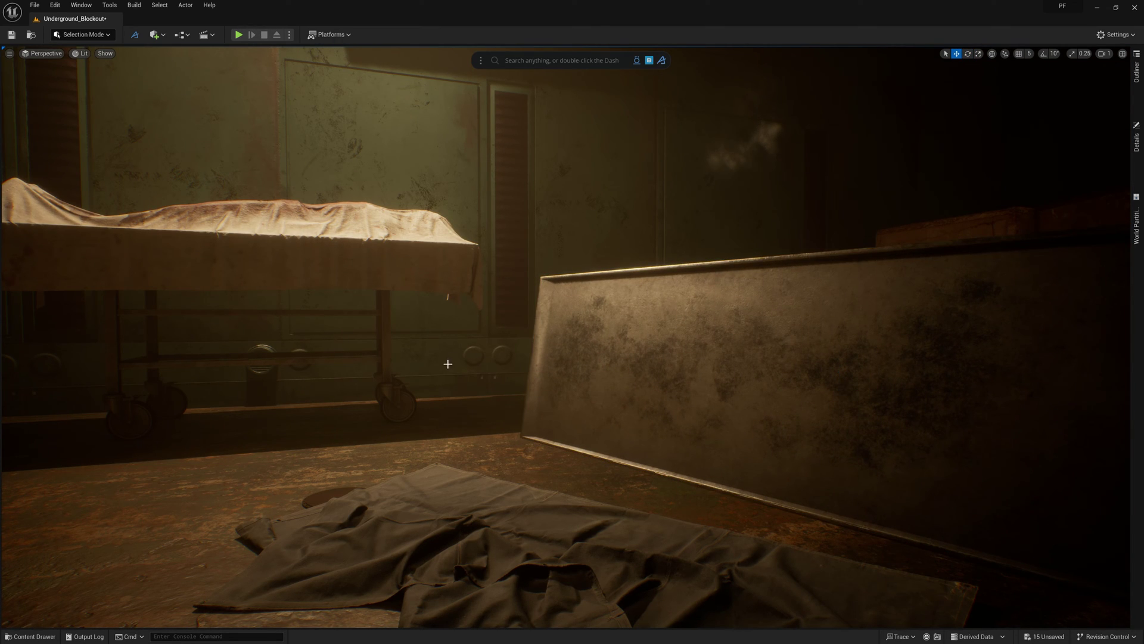
left_click(260, 361)
left_click_drag(266, 401, 306, 401)
key("Escape")
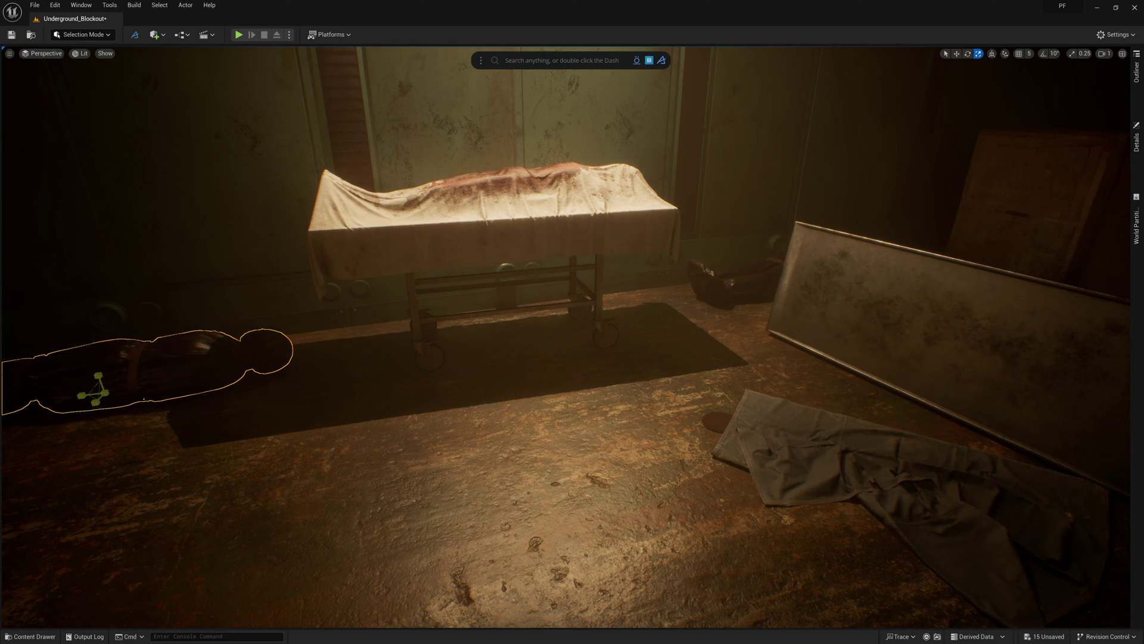
- Undo the last scaling of the dark body bag lying on the floor beside the gurney
key("ctrl+z")
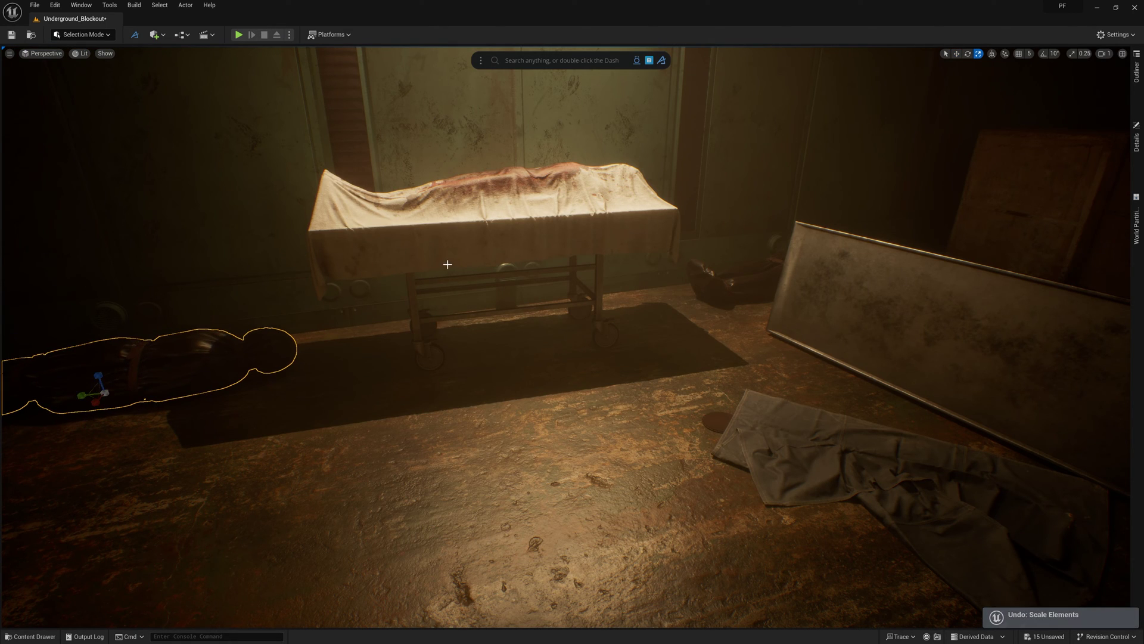
key("Escape")
left_click(250, 375)
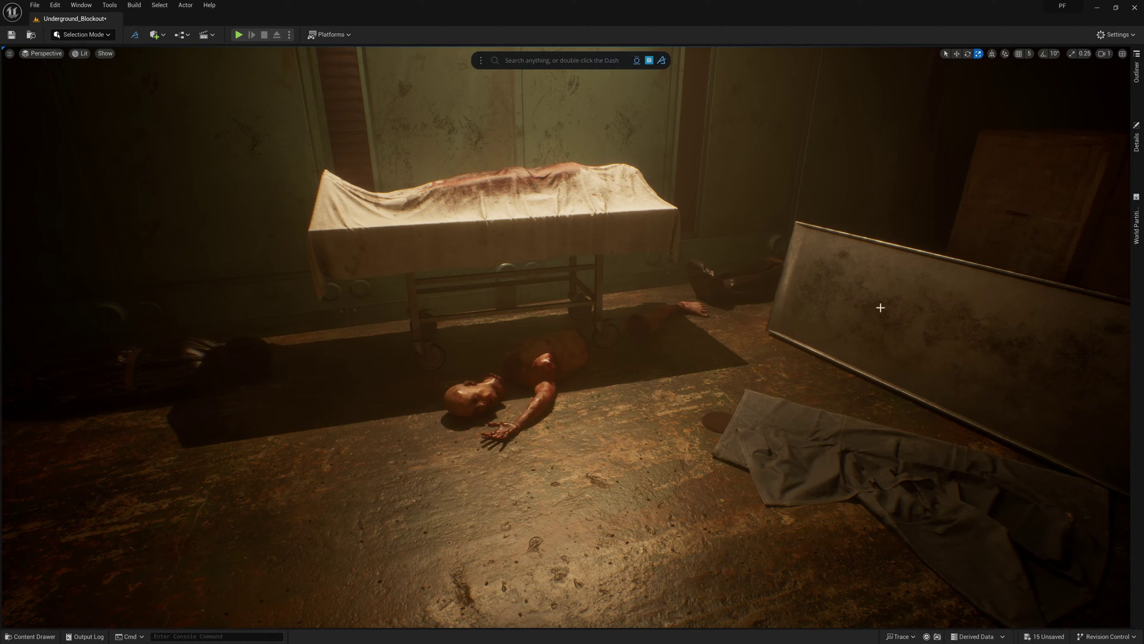
- Select the leaning metal panel and adjust its placement beside the gurney and the fallen cloth
left_click(876, 305)
right_click_drag(773, 388, 797, 346)
left_click_drag(846, 389, 834, 389, "ctrl")
right_click_drag(846, 388, 873, 389)
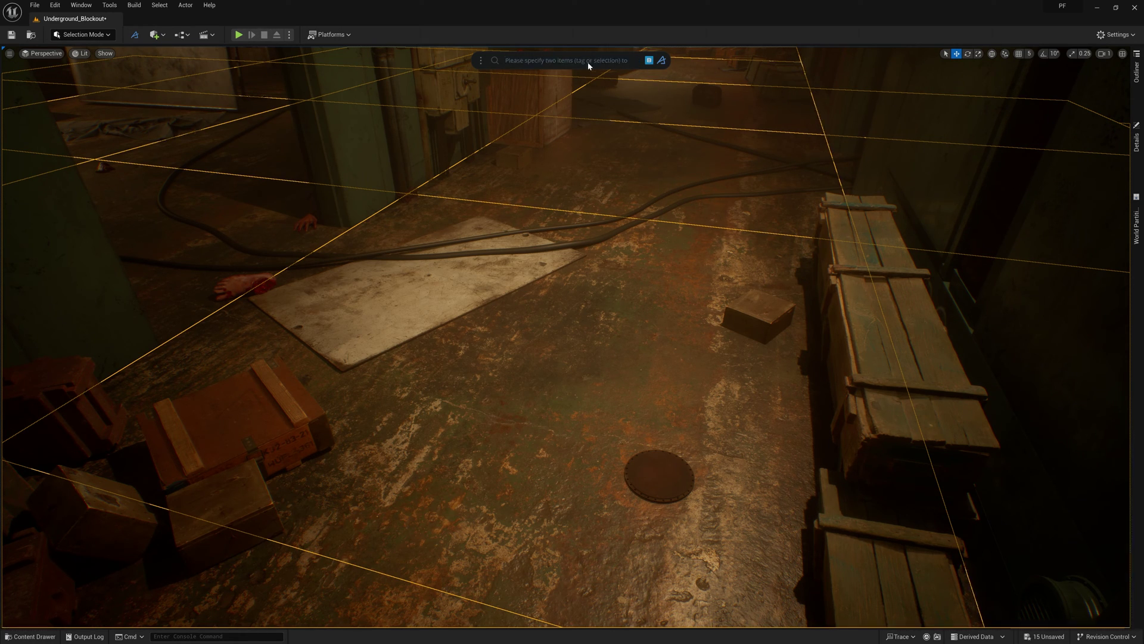
- Create and scatter mesh cards on the corridor floor using the sgphaeuh_4K_Opacity.jpg alpha texture from the debris_trash atlas
type("create and scatter mesh ca")
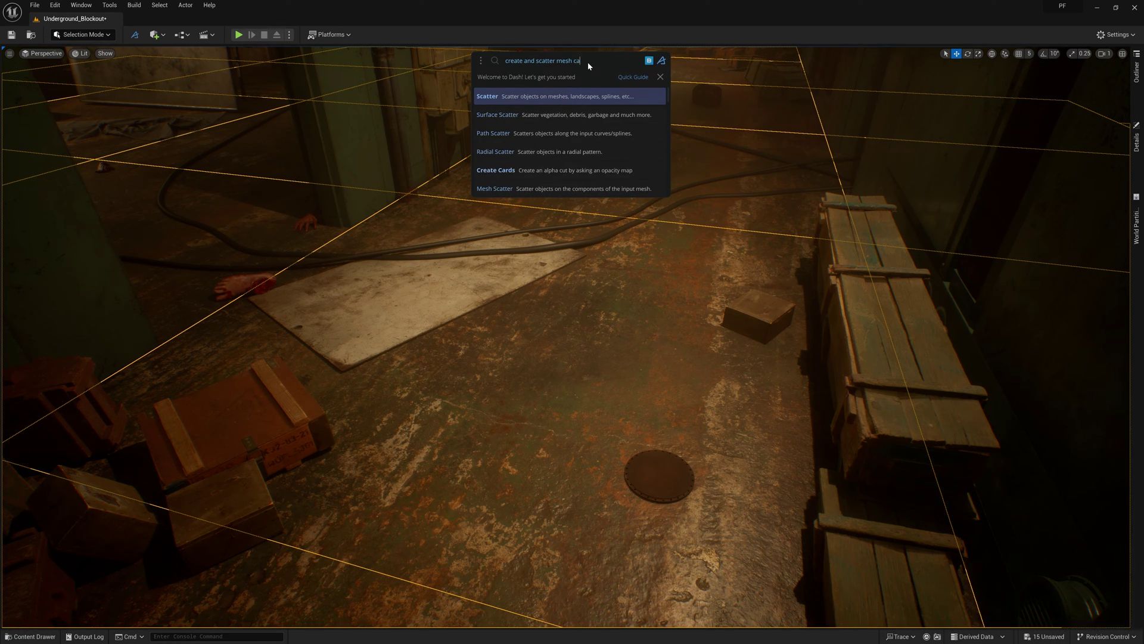
type("rds")
left_click(551, 134)
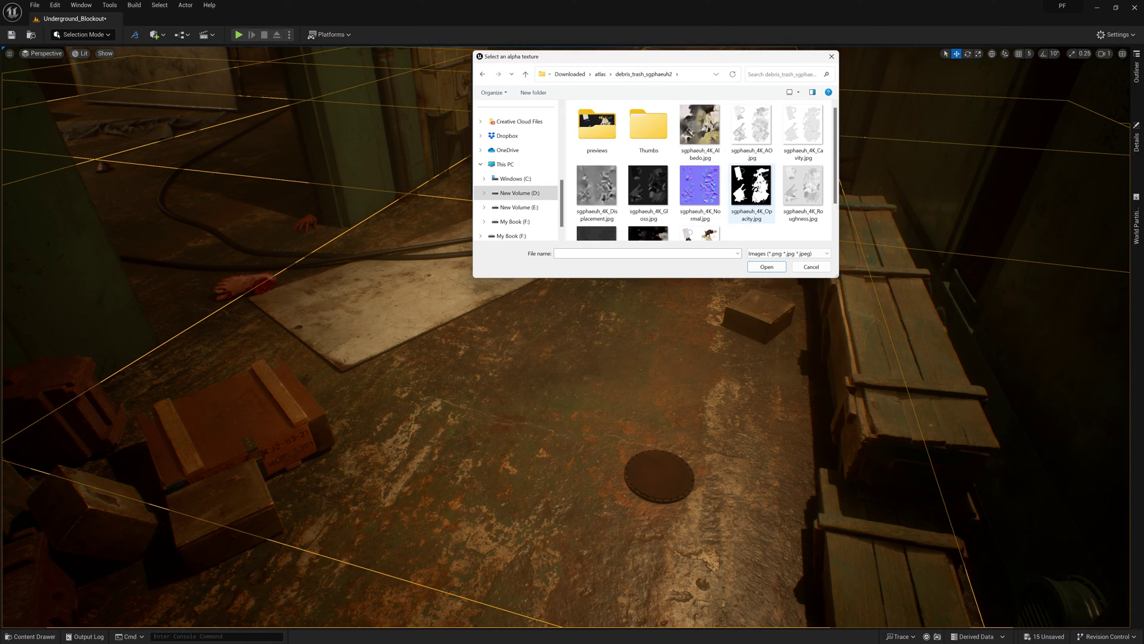
double_click(753, 196)
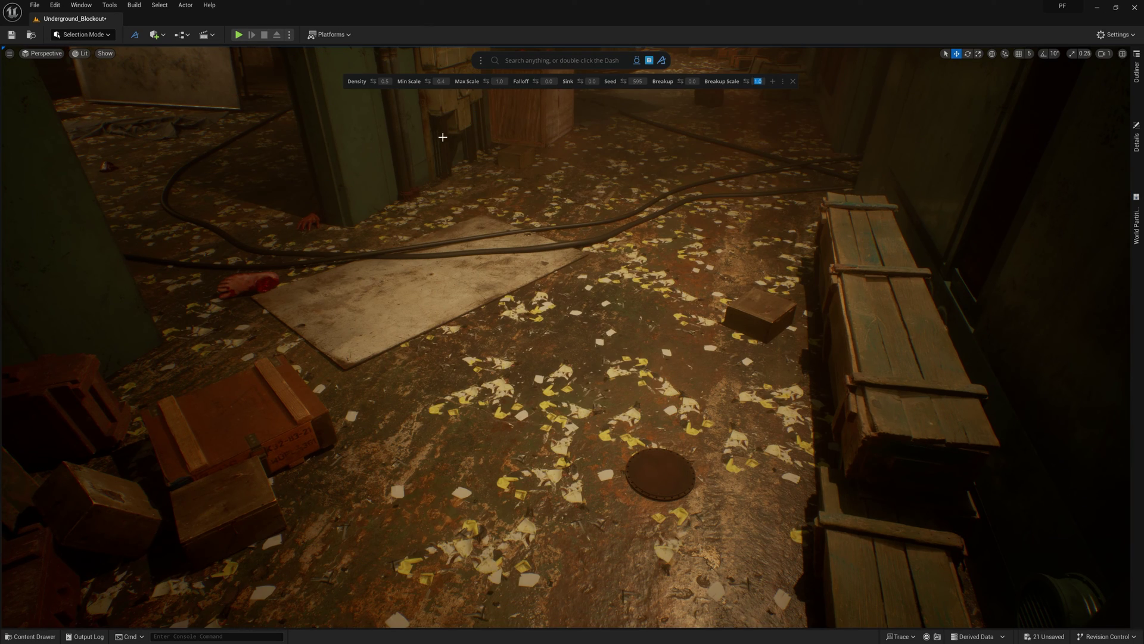
- Set the trash scatter's density to 0.01, then adjust its sink and increase its breakup to leave uneven clusters
left_click_drag(371, 82, 177, 90)
left_click_drag(580, 81, 508, 88)
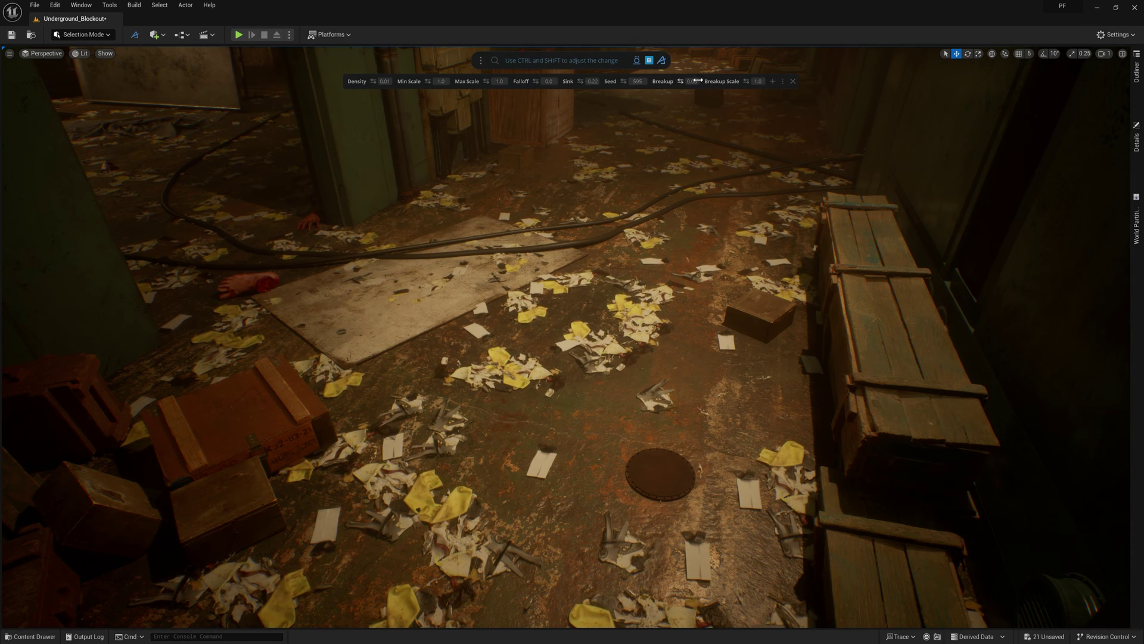
left_click_drag(704, 79, 782, 73)
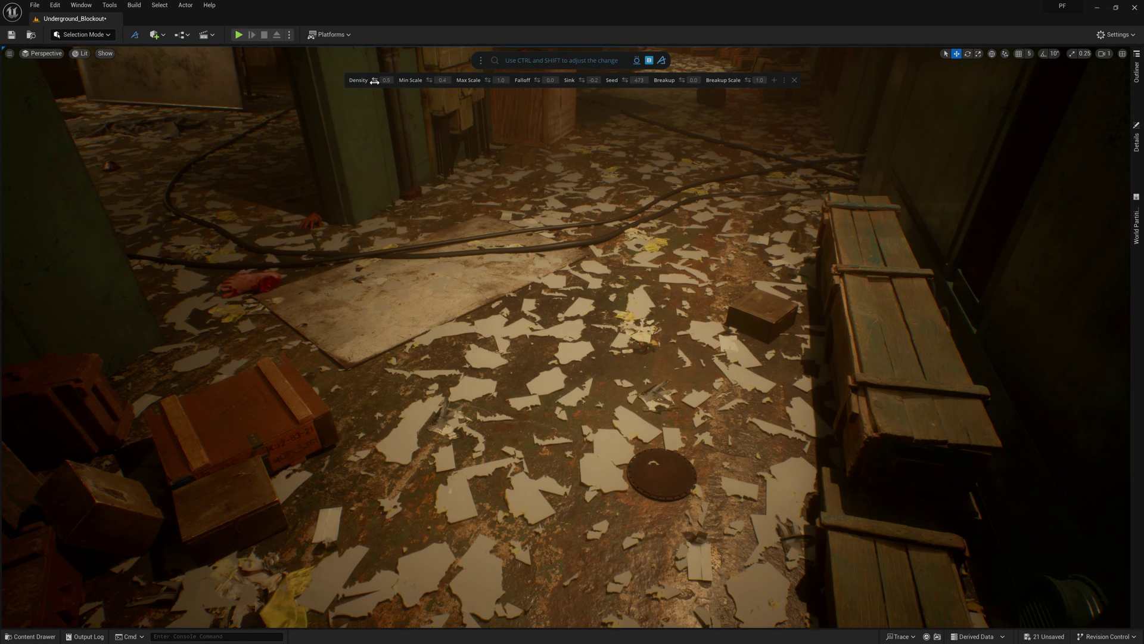
- Lower the density of the large paper-scrap scatter and increase its breakup so the pieces lie in sparse patches
left_click_drag(374, 81, 354, 88)
left_click_drag(684, 80, 830, 63)
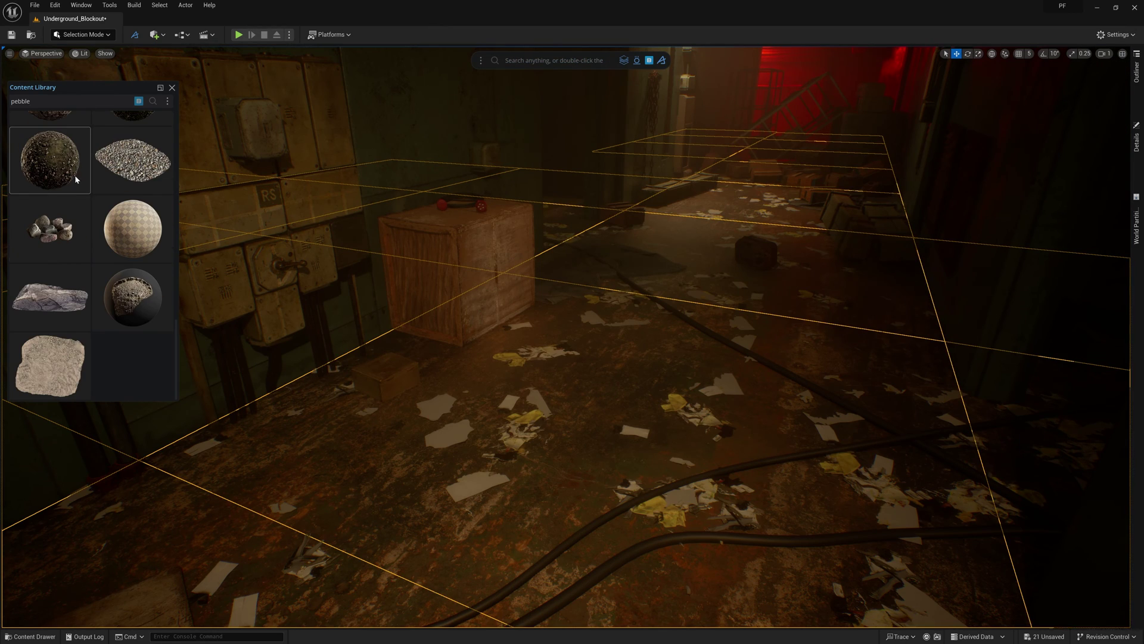
- Scatter the Stones and Pebbles Pack over the selected corridor floor at 0.1 to 0.3 scale, adjusting its seed and density
left_click_drag(46, 213, 397, 521)
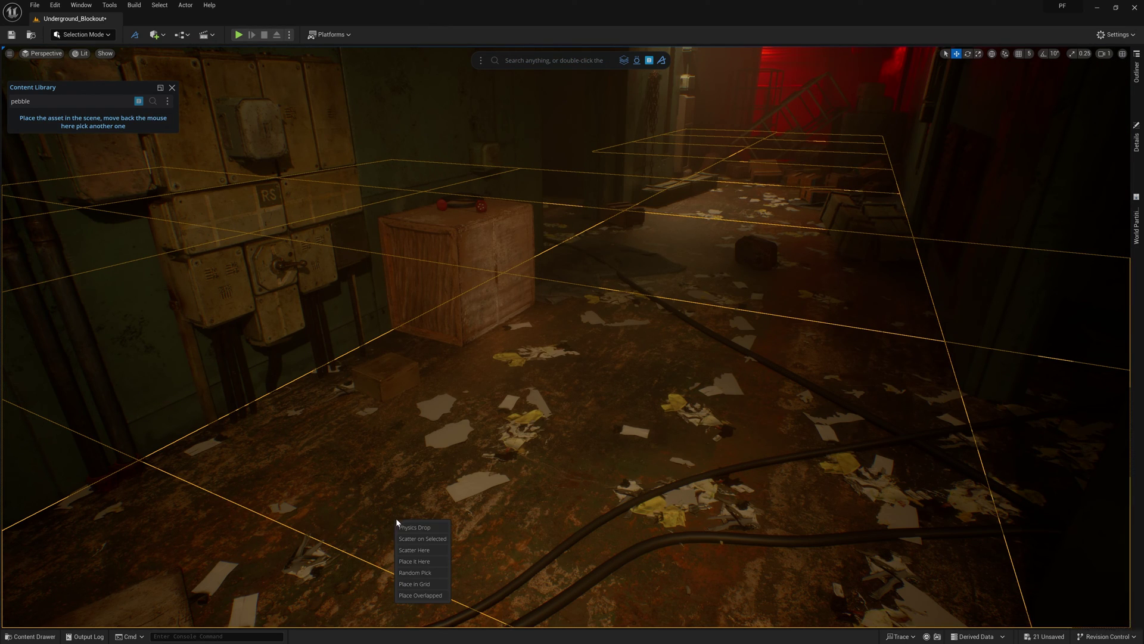
left_click(422, 538)
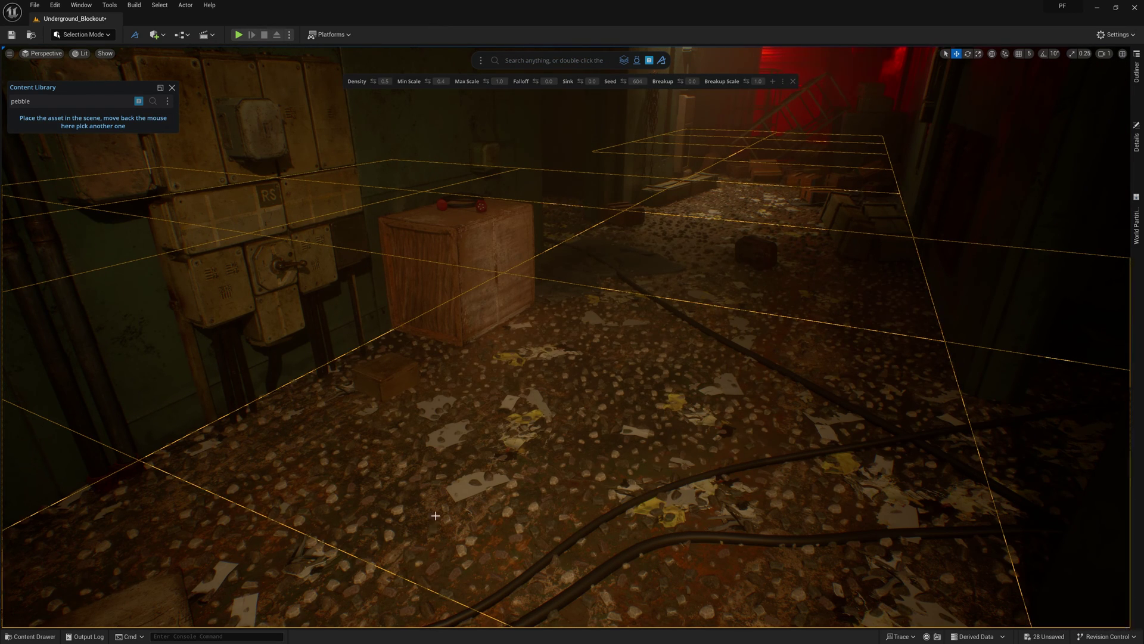
key("Escape")
left_click_drag(418, 81, 450, 82)
left_click(173, 88)
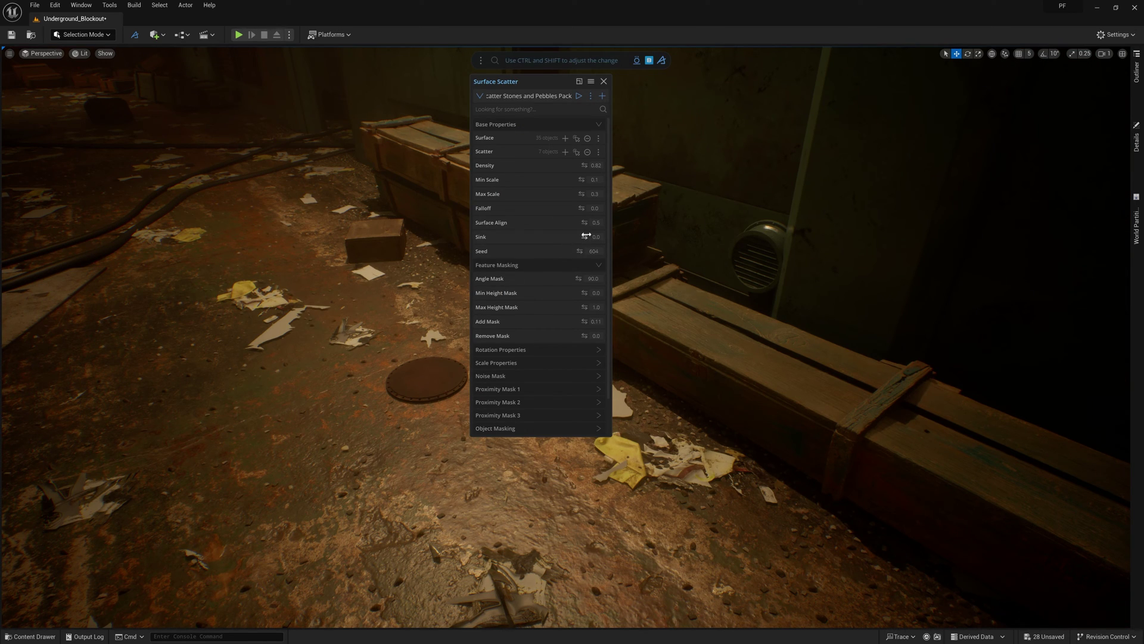
left_click_drag(579, 251, 625, 253)
left_click_drag(584, 165, 603, 166)
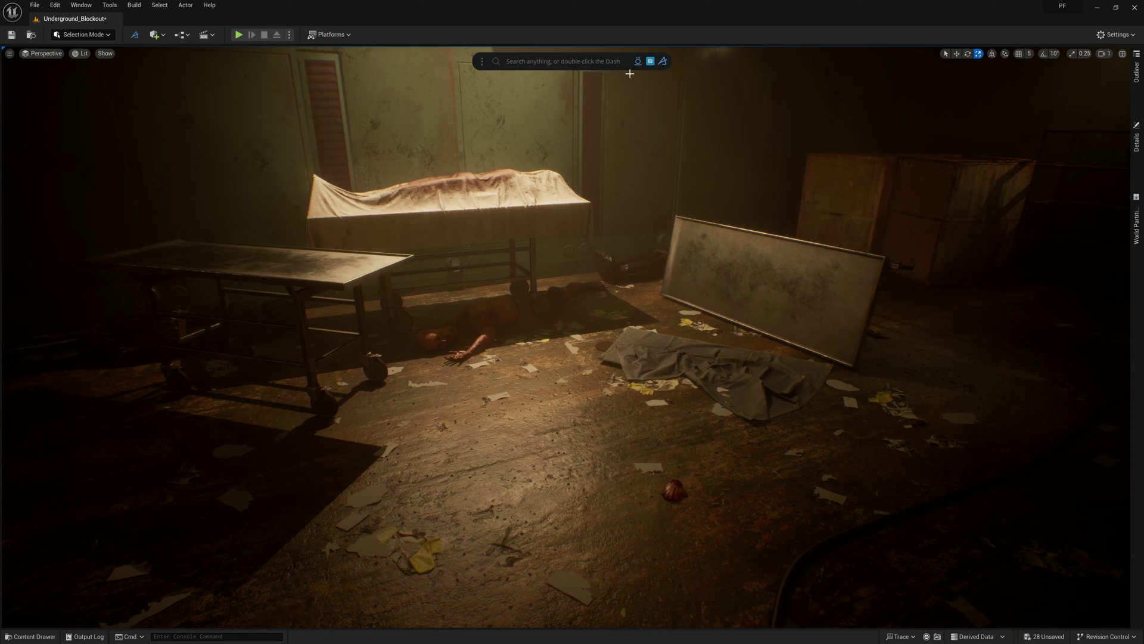
- Find blood decals in the content library and place a blood stain on the floor in front of the covered gurney
left_click(650, 60)
type("blood")
left_click(58, 229)
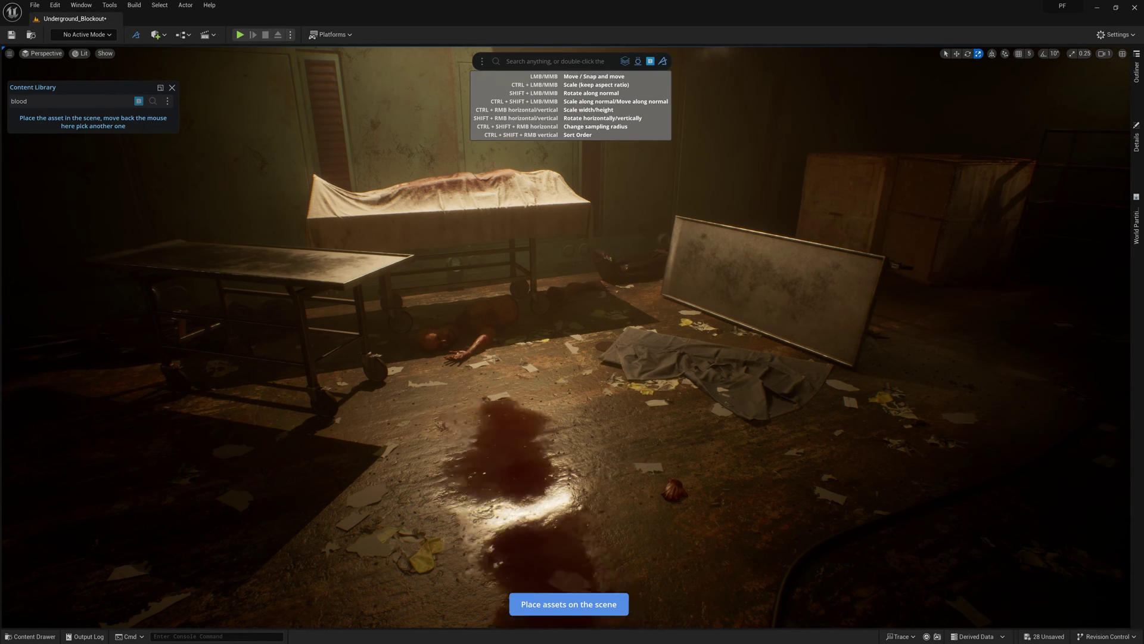
left_click_drag(576, 495, 592, 475)
key("s")
right_click_drag(593, 475, 596, 514)
- Add a second blood stain decal to the lit floor area before the fallen cloth and adjust its placement
mouse_move(134, 344)
left_click_drag(134, 344, 558, 432)
mouse_move(557, 432)
right_mouse_down()
mouse_move(632, 381)
mouse_move(572, 442)
right_mouse_up()
key("w")
left_click_drag(598, 437, 582, 486)
right_click_drag(583, 486, 683, 388)
- Place a blood streak decal on the face of the leaning metal panel
key("w")
mouse_move(138, 219)
left_click_drag(137, 220, 644, 292)
right_click_drag(644, 292, 578, 340)
- Pick a different blood decal and position it on the floor around the gurney and the fallen cloth
mouse_move(39, 349)
scroll(57, 309, "down", 5)
left_click(56, 310)
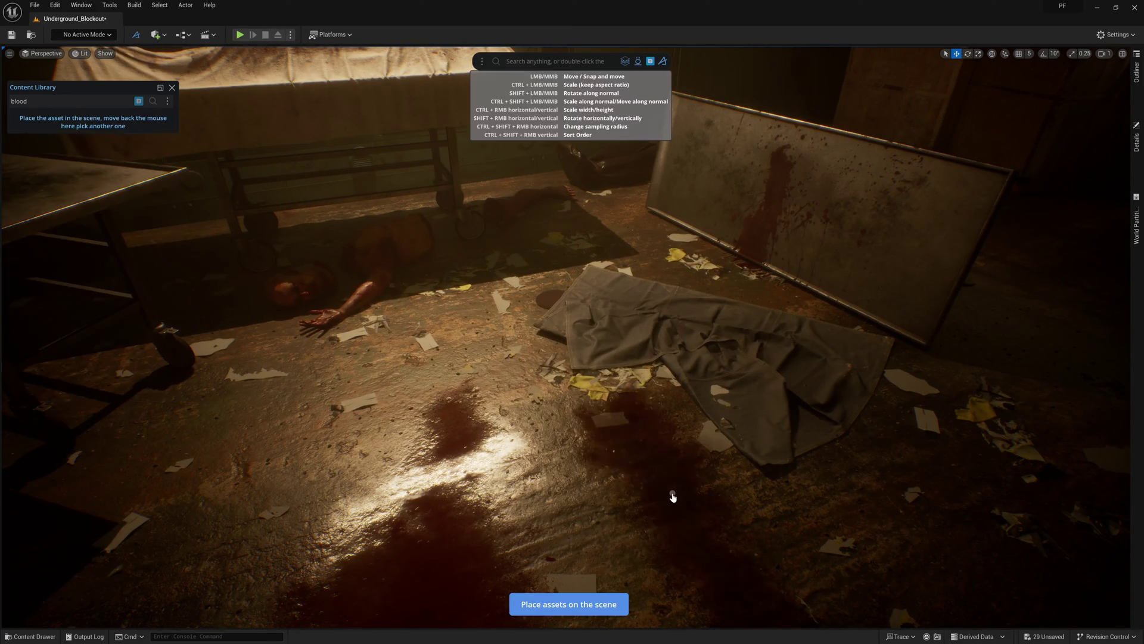
left_click_drag(458, 374, 475, 342)
key("s")
mouse_move(475, 341)
right_mouse_down()
mouse_move(471, 465)
mouse_move(480, 357)
right_mouse_up()
- Place another blood decal and pick a blood splatter decal for the wall behind the covered gurney
left_click(128, 178)
left_click_drag(554, 536, 528, 497)
key("s")
right_click_drag(528, 498, 506, 358)
key("w")
mouse_move(39, 245)
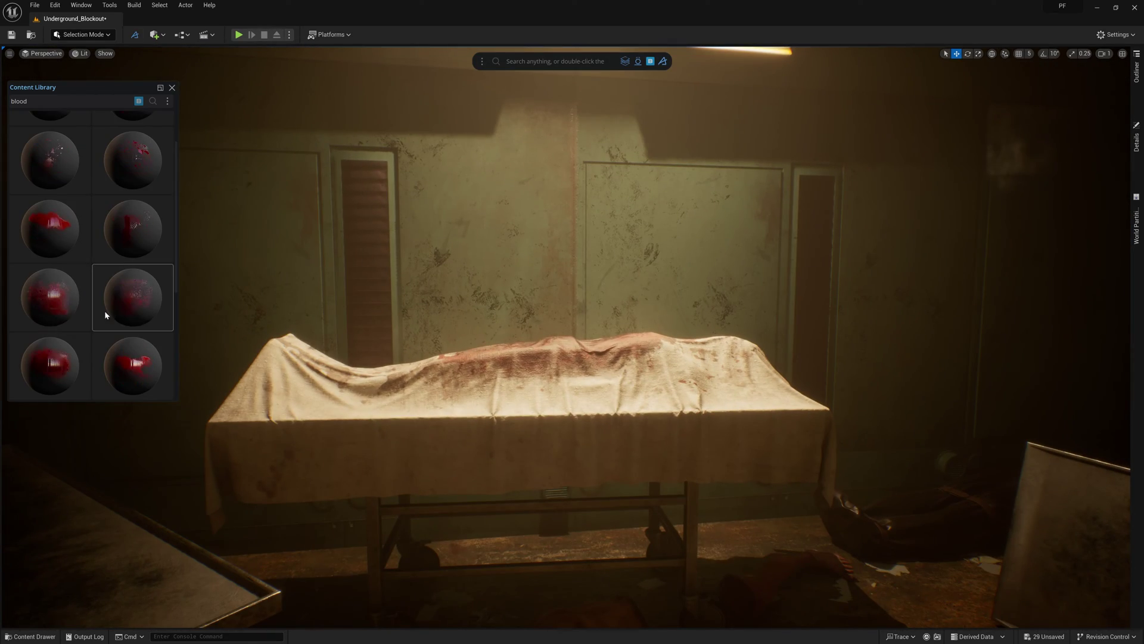
left_click(118, 303)
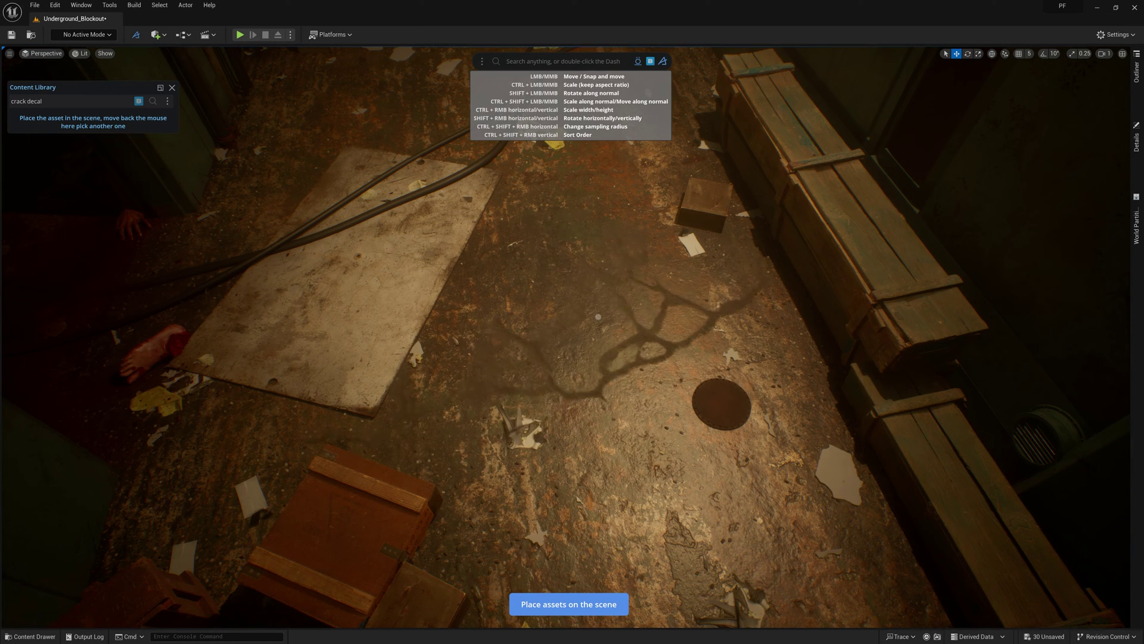
- Place a crack decal on the corridor floor beside the round cover and adjust its brightness
left_click(615, 308)
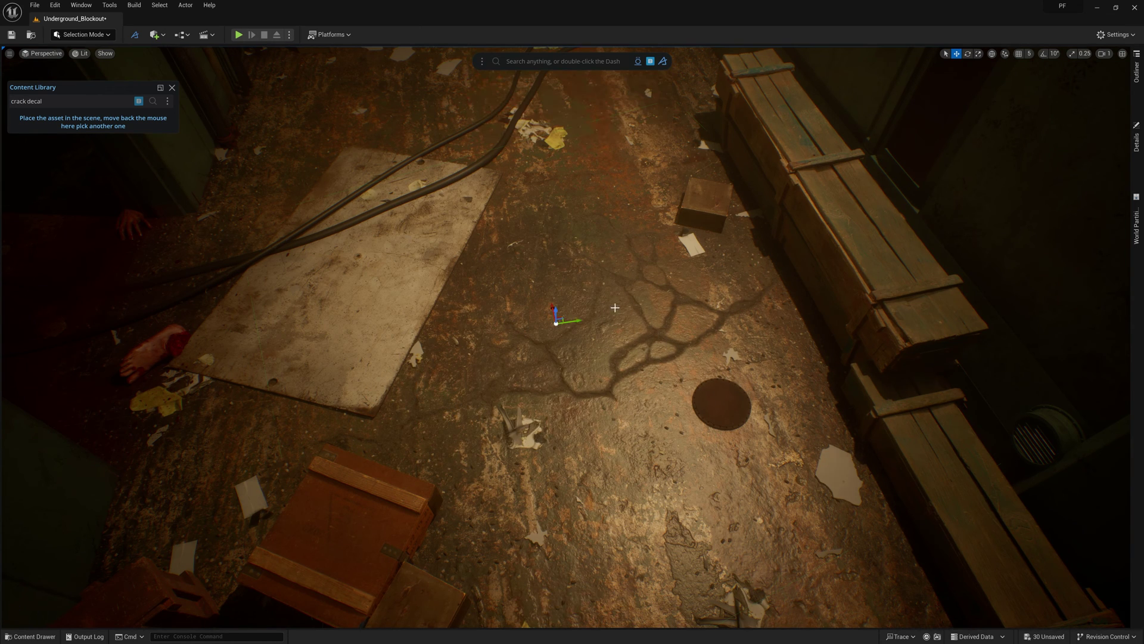
left_click(637, 62)
left_click_drag(556, 81, 561, 83)
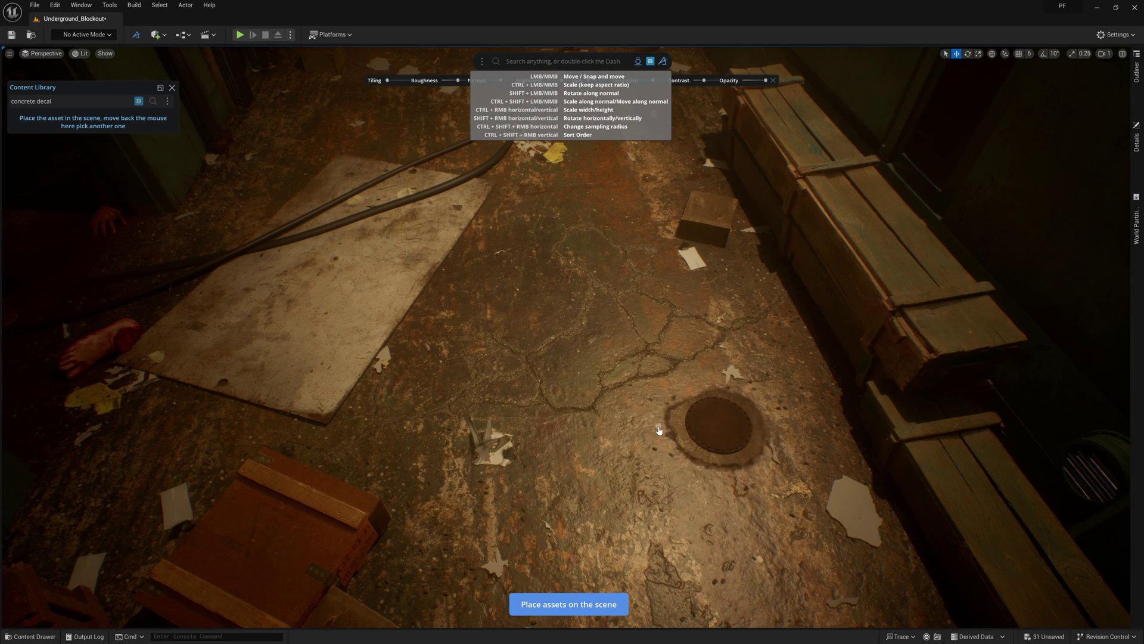
- Place a concrete decal around the round floor cover and a leak decal on the wall beside the slatted vent
left_click(660, 429)
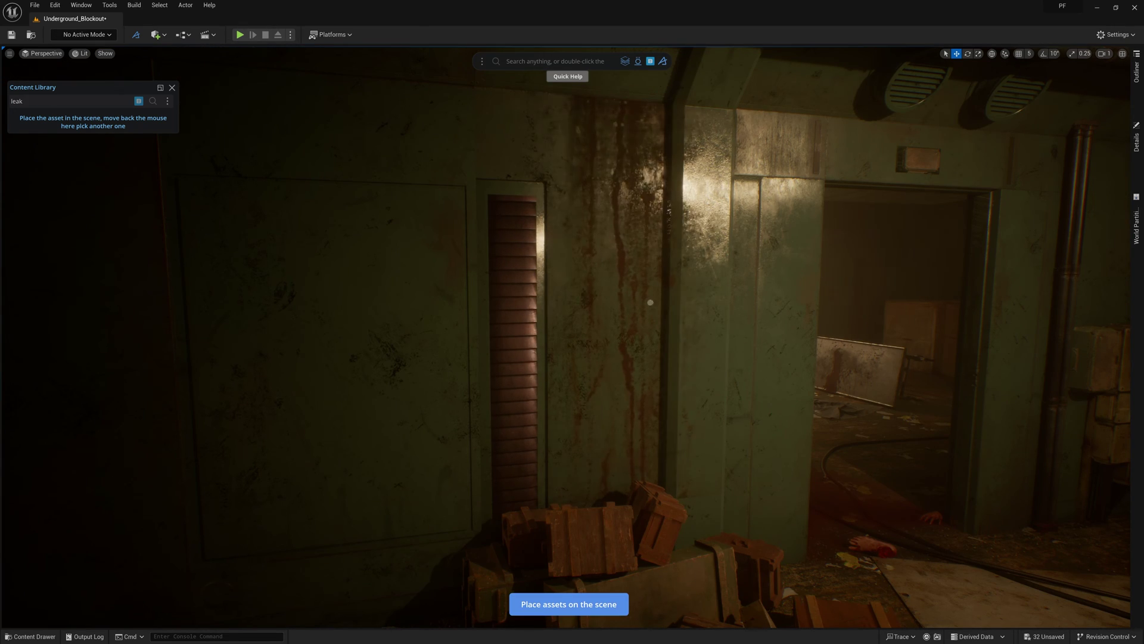
left_click(638, 312)
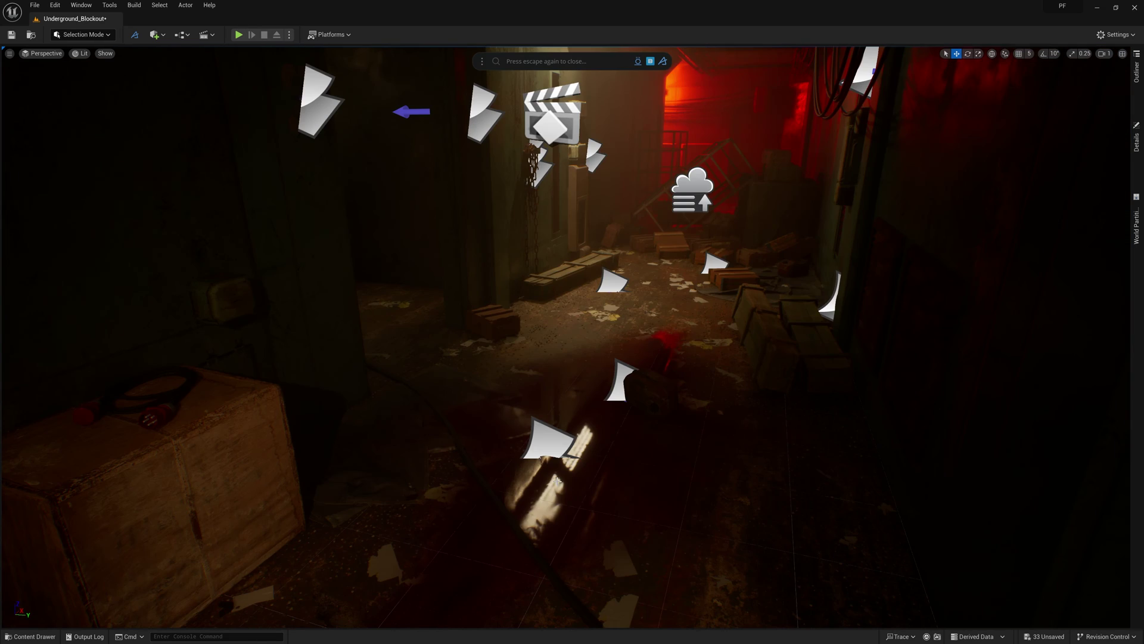
- Select the large puddle decal on the corridor floor, adjust its decal settings, and hide the editor icons
left_click(556, 450)
left_click(626, 63)
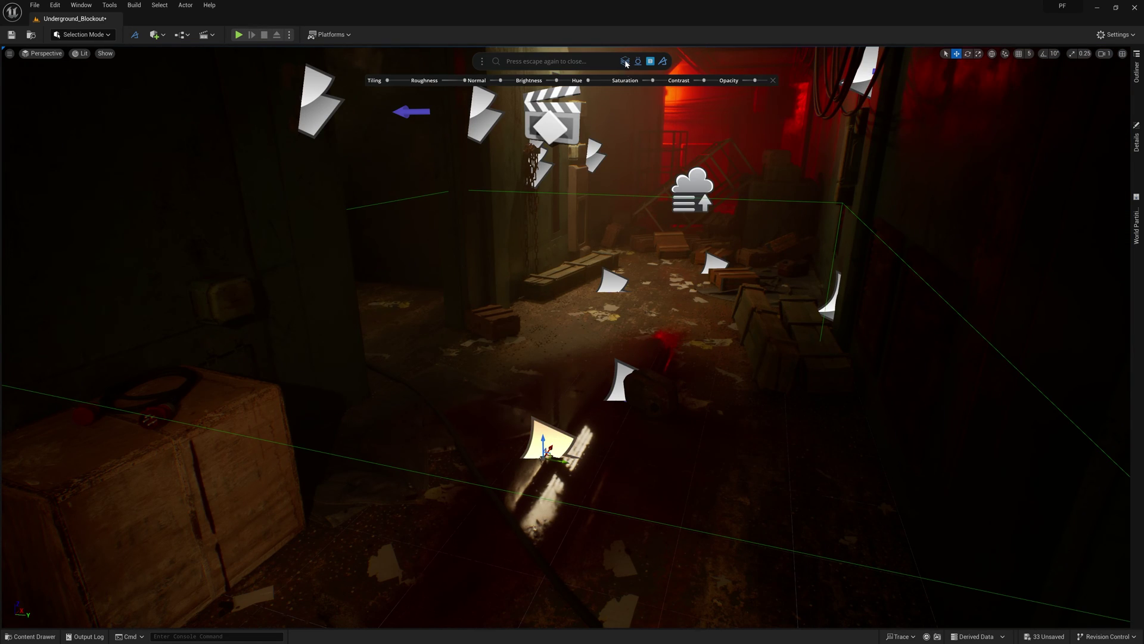
left_click(613, 131)
key("g")
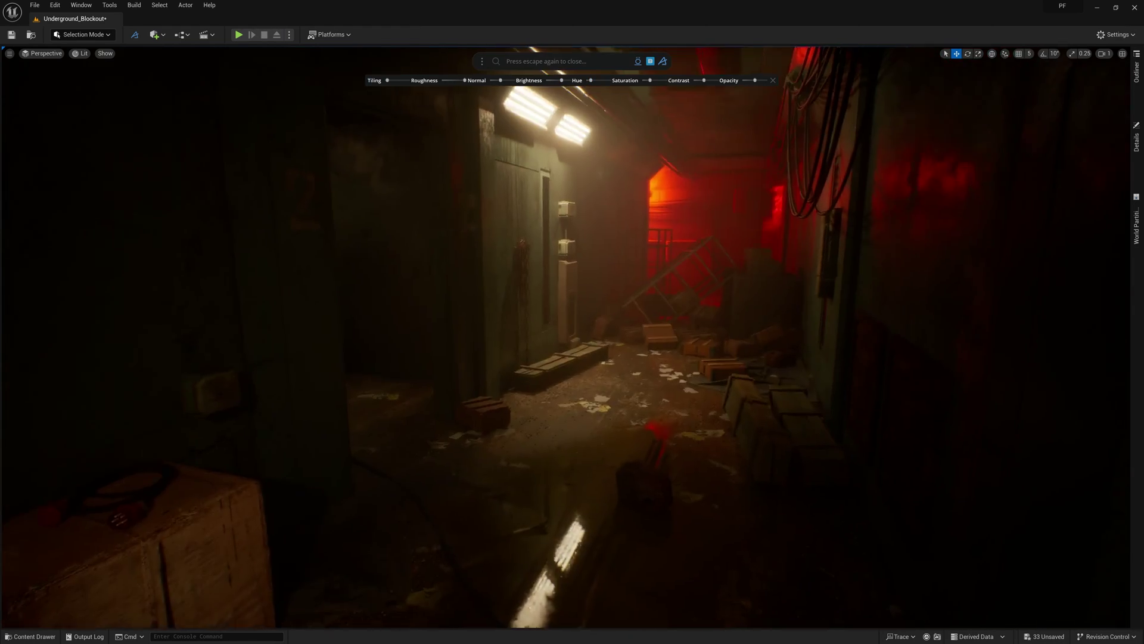
key("s")
right_click_drag(619, 368, 602, 406)
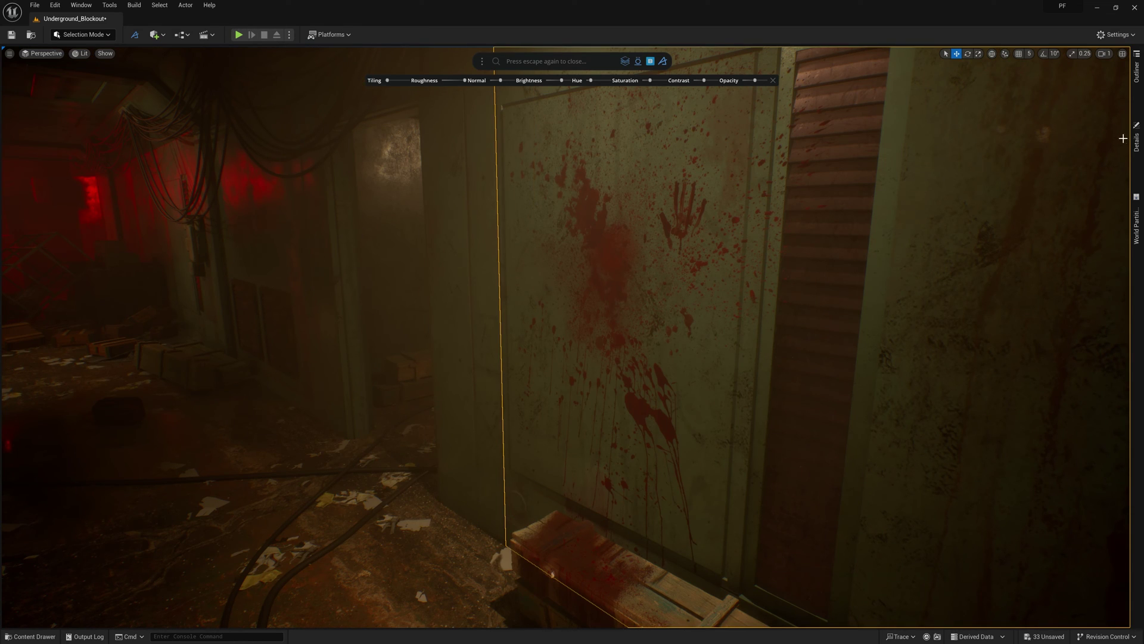
- Replace the blood-spattered wall's static mesh with NewWall_04a_Mesh
left_click(1137, 143)
left_click(1095, 274)
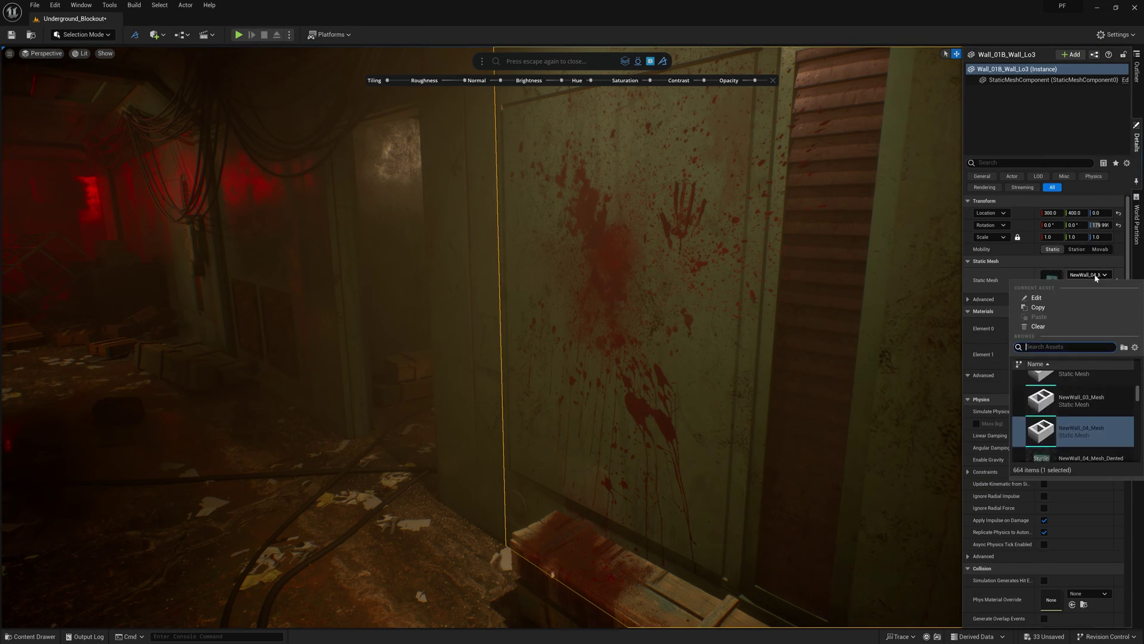
scroll(1118, 407, "down", 2)
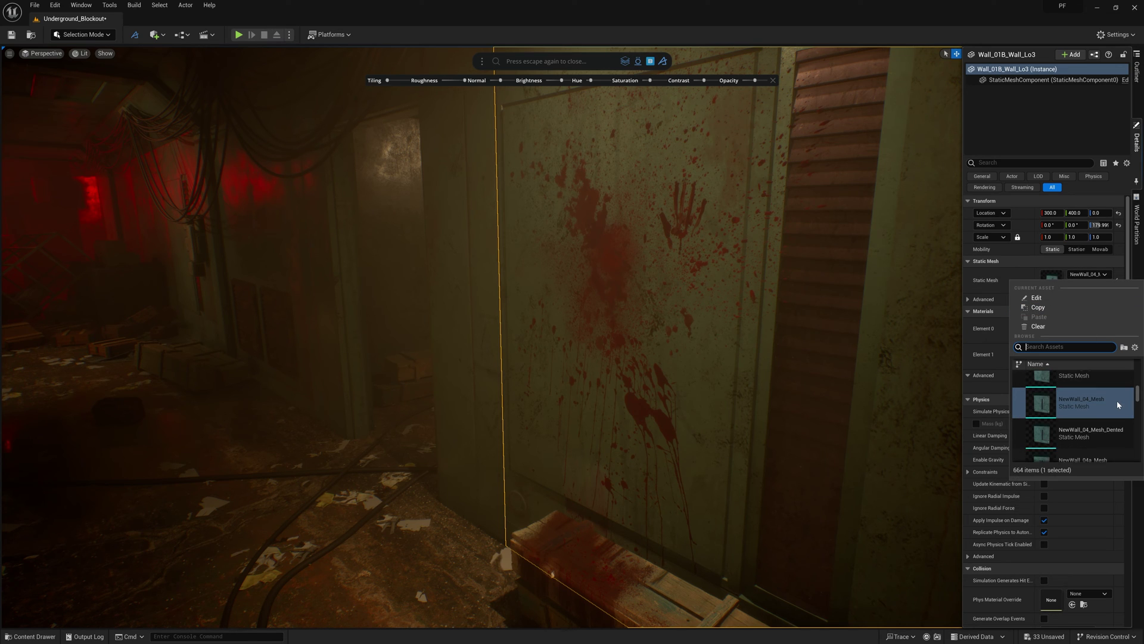
left_click(1113, 452)
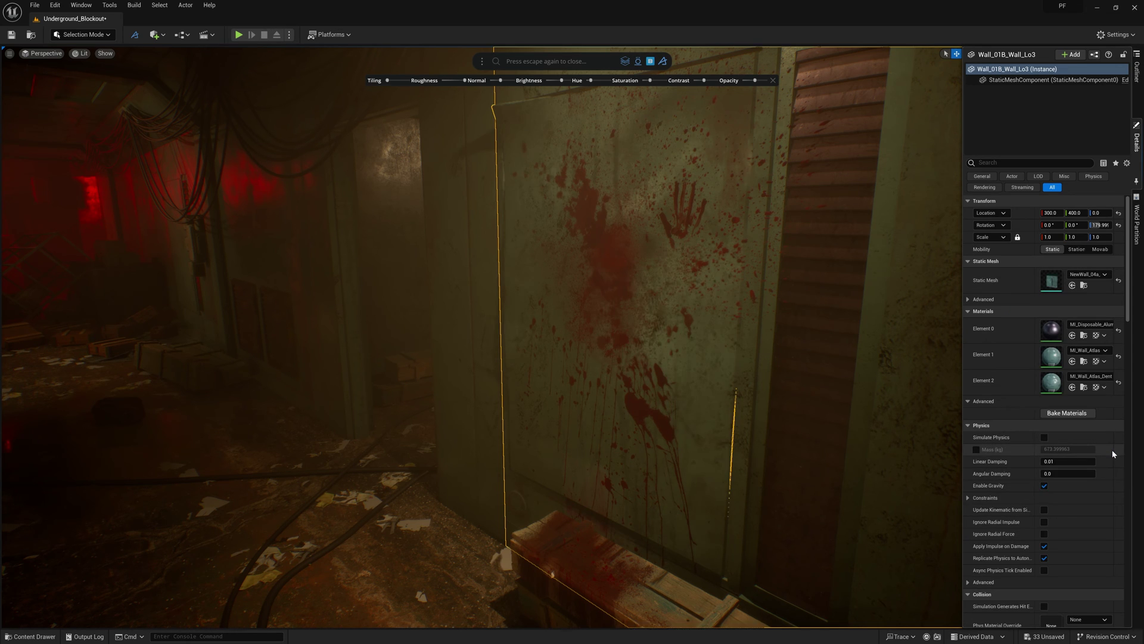
mouse_move(592, 324)
right_mouse_down()
mouse_move(595, 311)
mouse_move(574, 332)
right_mouse_up()
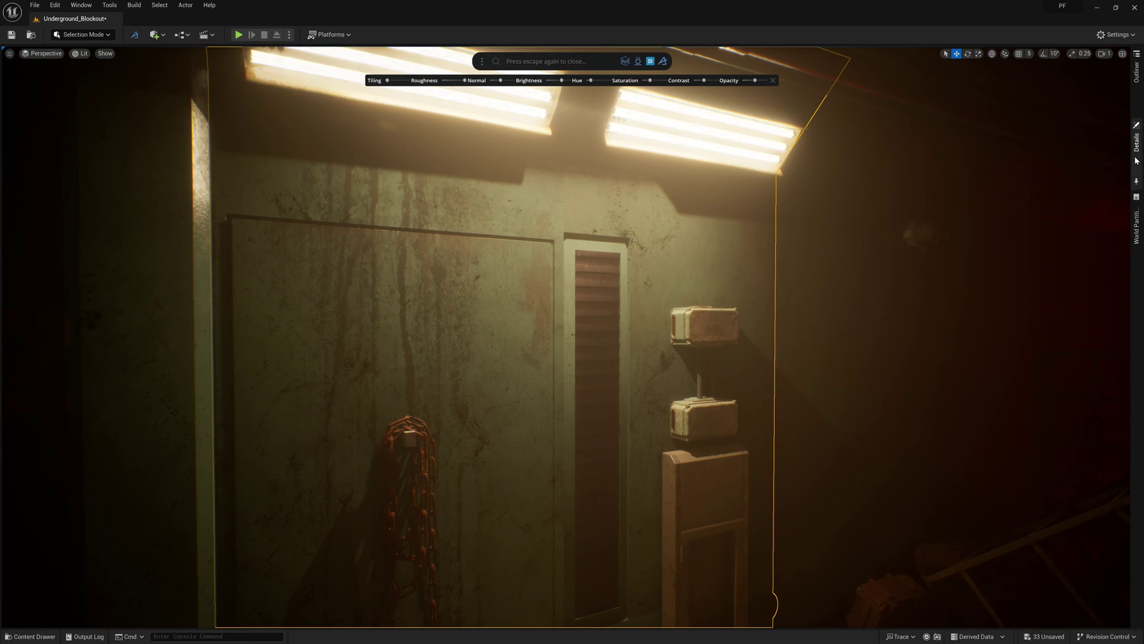
- Assign the MI_Wall_Atlas_Dent material to Element 1 of the wall behind the hanging chains
left_click(1136, 156)
left_click(1098, 352)
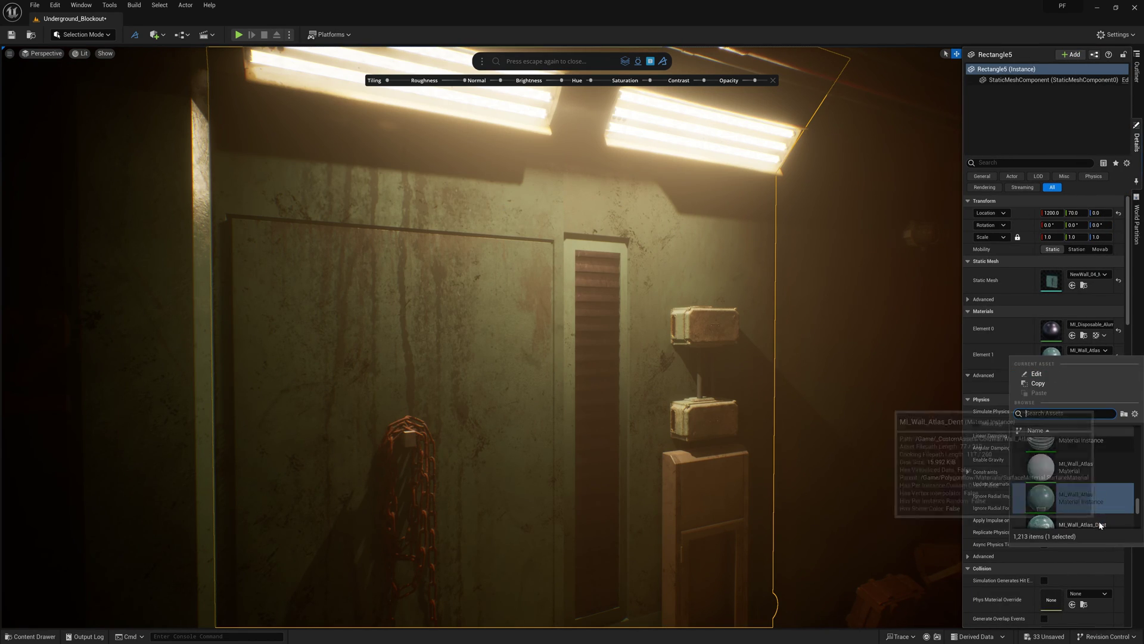
left_click(1099, 521)
right_click_drag(775, 387, 775, 388)
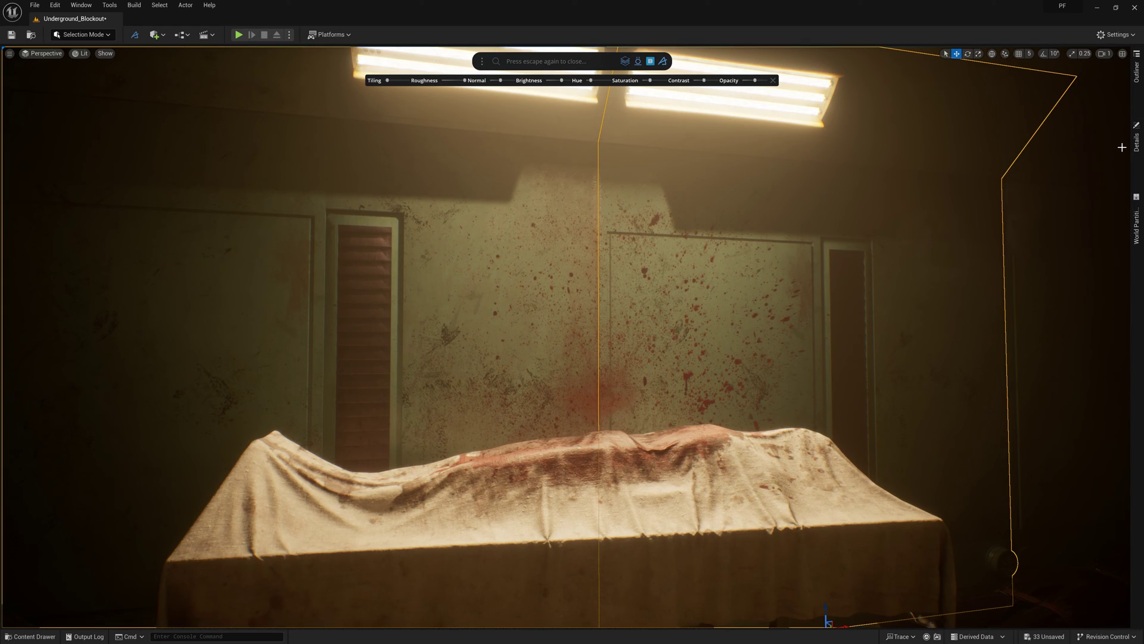
- Open the properties of the wall behind the covered gurney and the Element 0 material choices of the wall beside the hanging cables
left_click(1136, 143)
left_click(1092, 254)
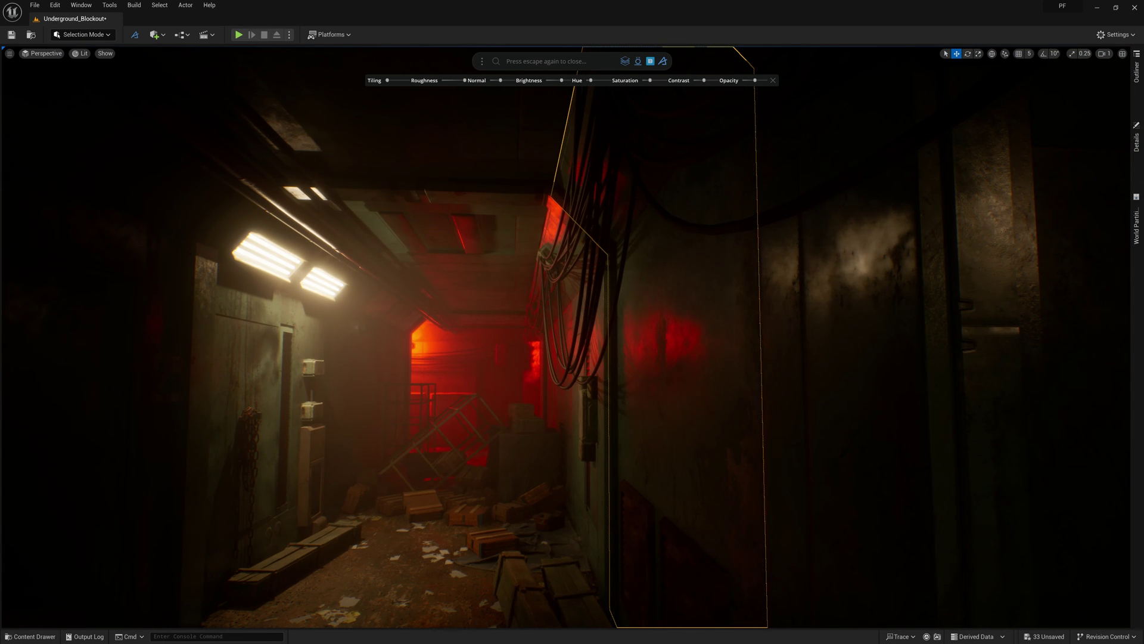
left_click(1136, 146)
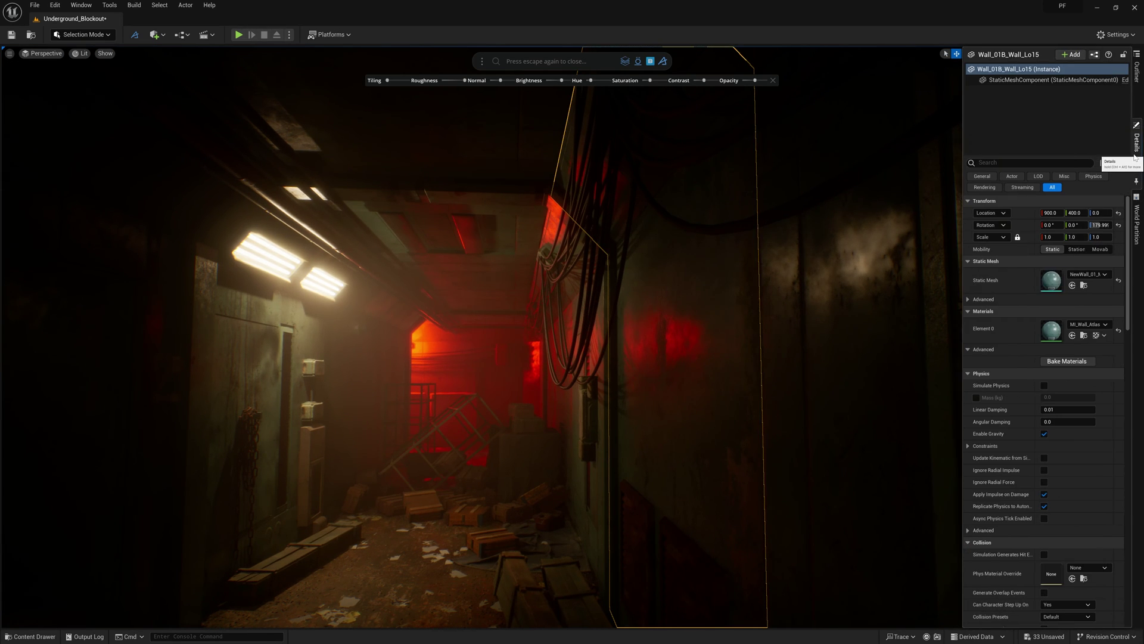
left_click(1088, 324)
left_click(710, 411)
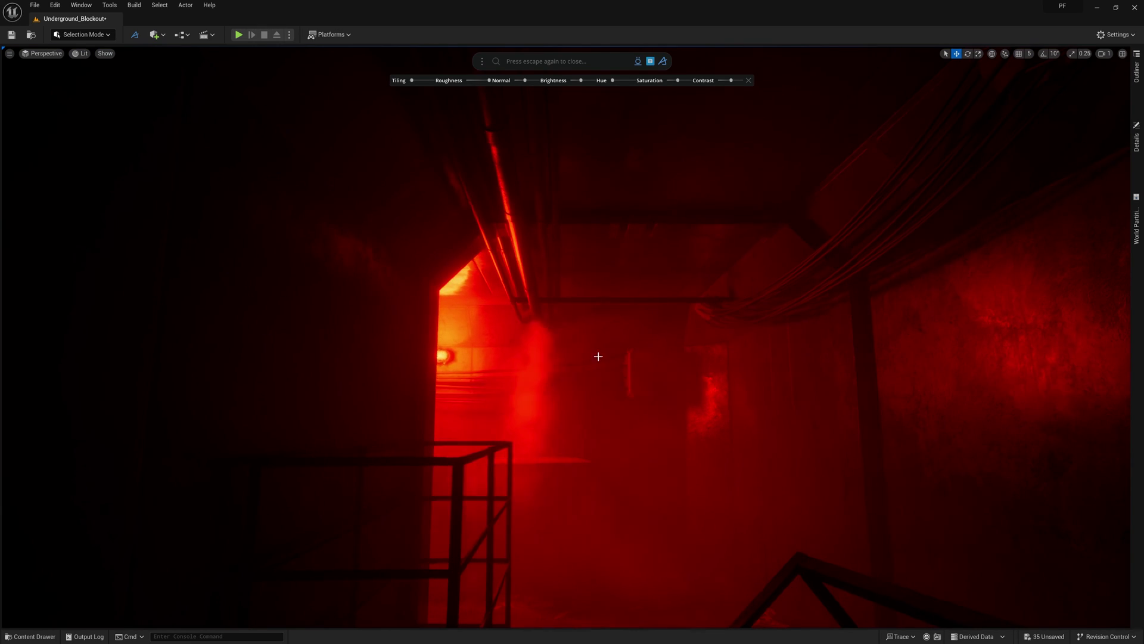
- Shift the selected effect actor sideways beside the green light and hide the editor icons
left_click_drag(694, 323, 675, 324)
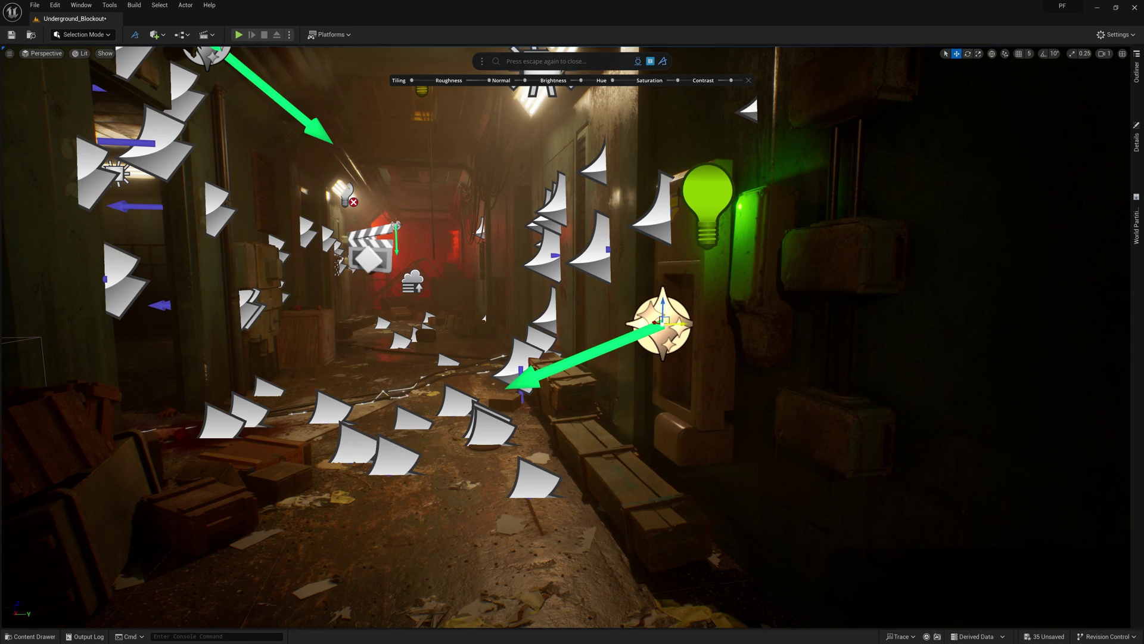
key("g")
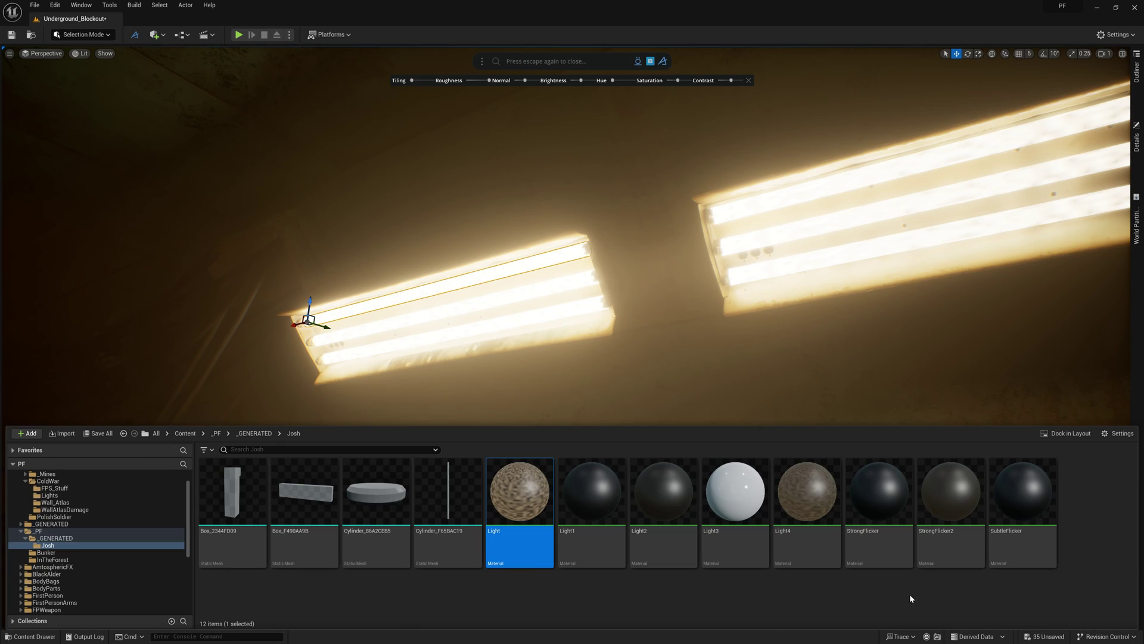
- Apply the StrongFlicker material to the left fixture's middle tube and SubtleFlicker to its lower tube
left_click_drag(894, 513, 471, 304)
key("ctrl+space")
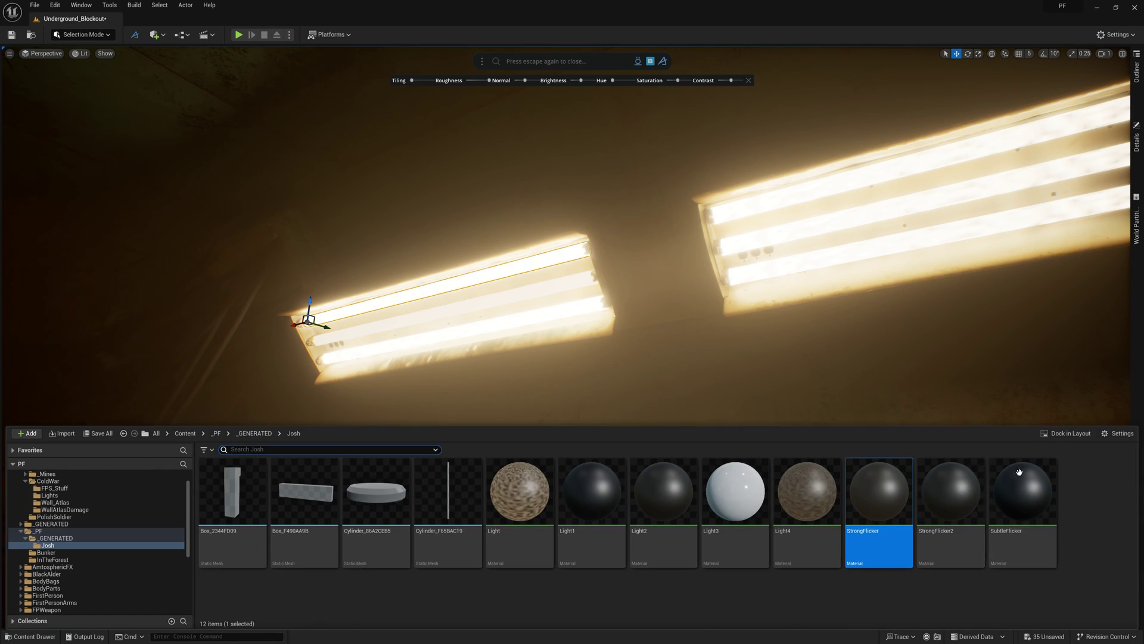
left_click_drag(1022, 491, 468, 332)
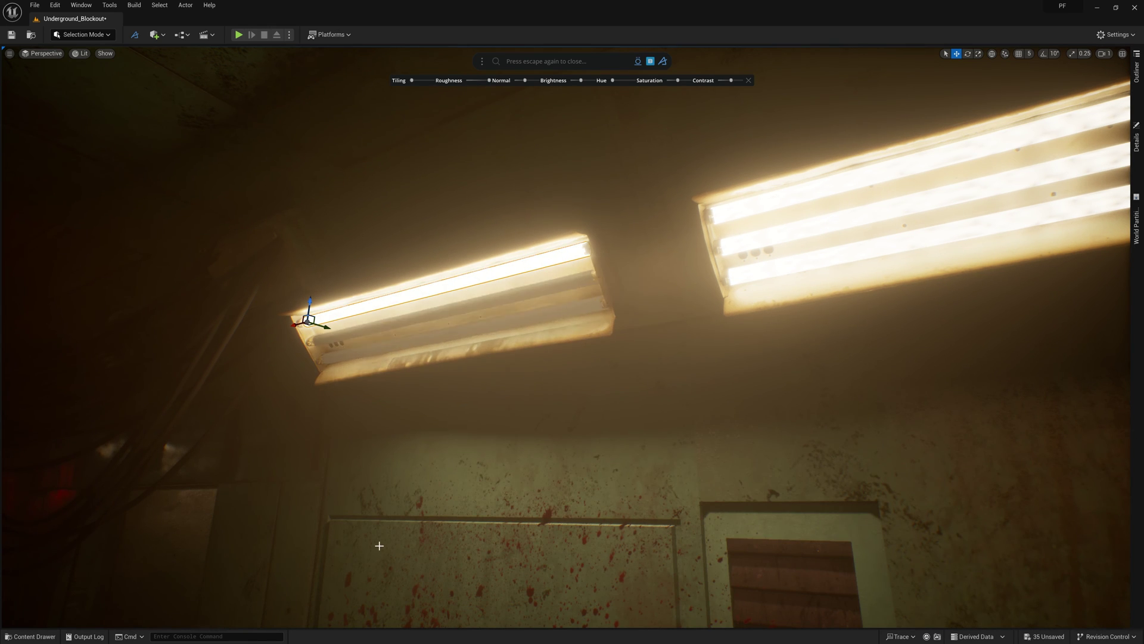
- Apply other light materials from the Josh folder to the tubes of the right ceiling fixture
left_click(31, 637)
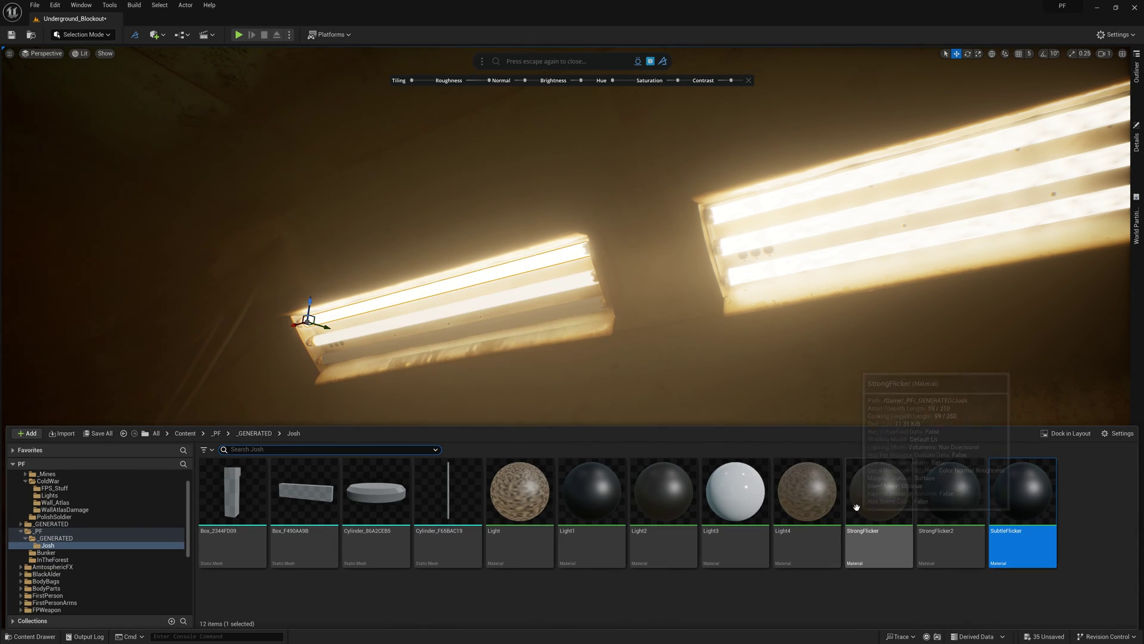
left_click_drag(807, 492, 826, 207)
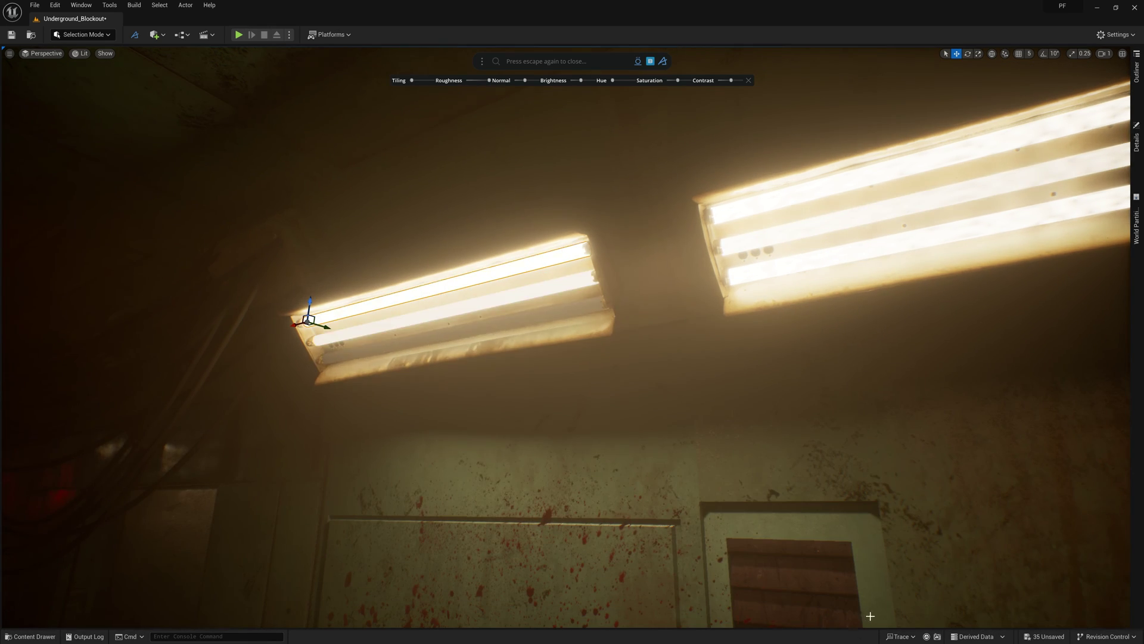
left_click(31, 637)
left_click_drag(764, 502, 809, 257)
left_click(37, 637)
- Apply the Light2 and Light1 materials to tubes of the left ceiling fixture
left_click(31, 636)
left_click_drag(663, 495, 640, 302)
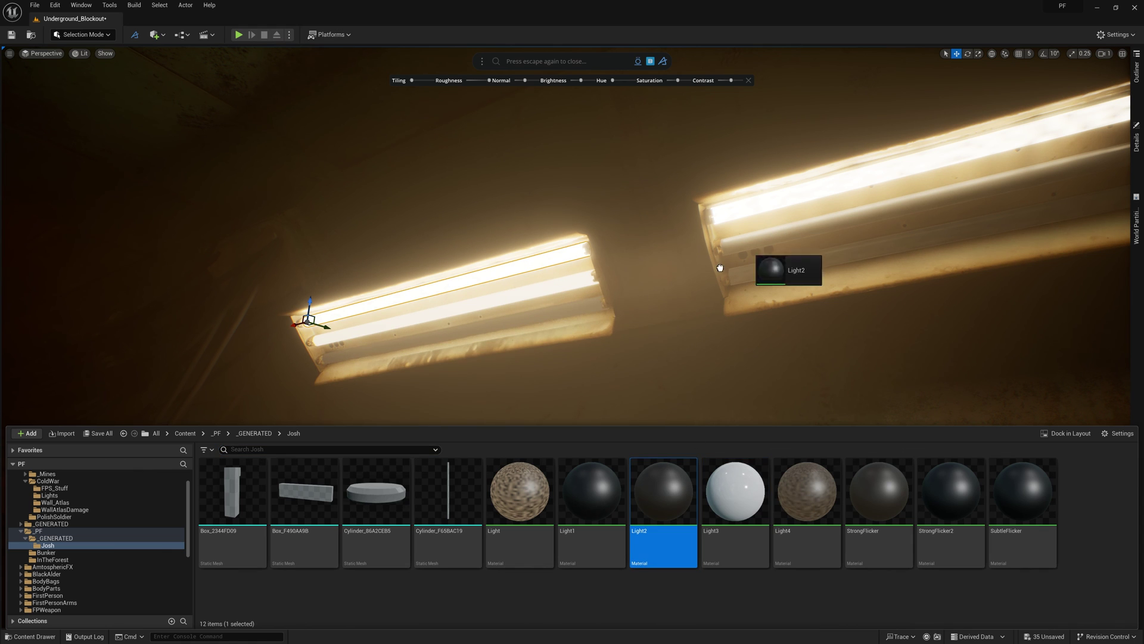
left_click_drag(462, 309, 462, 310)
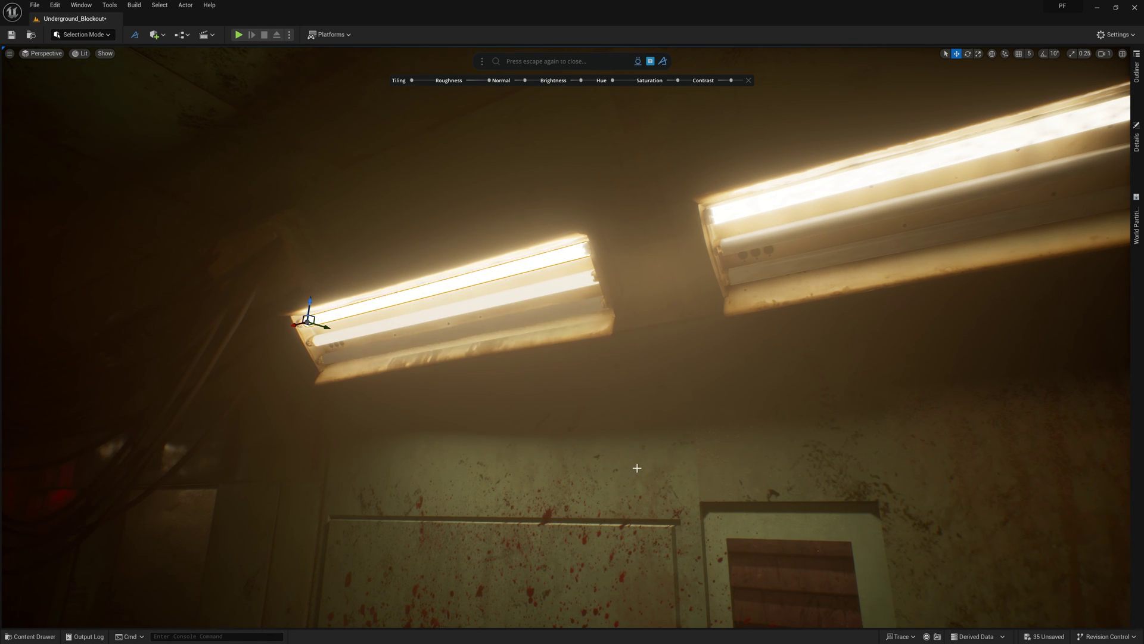
left_click(31, 637)
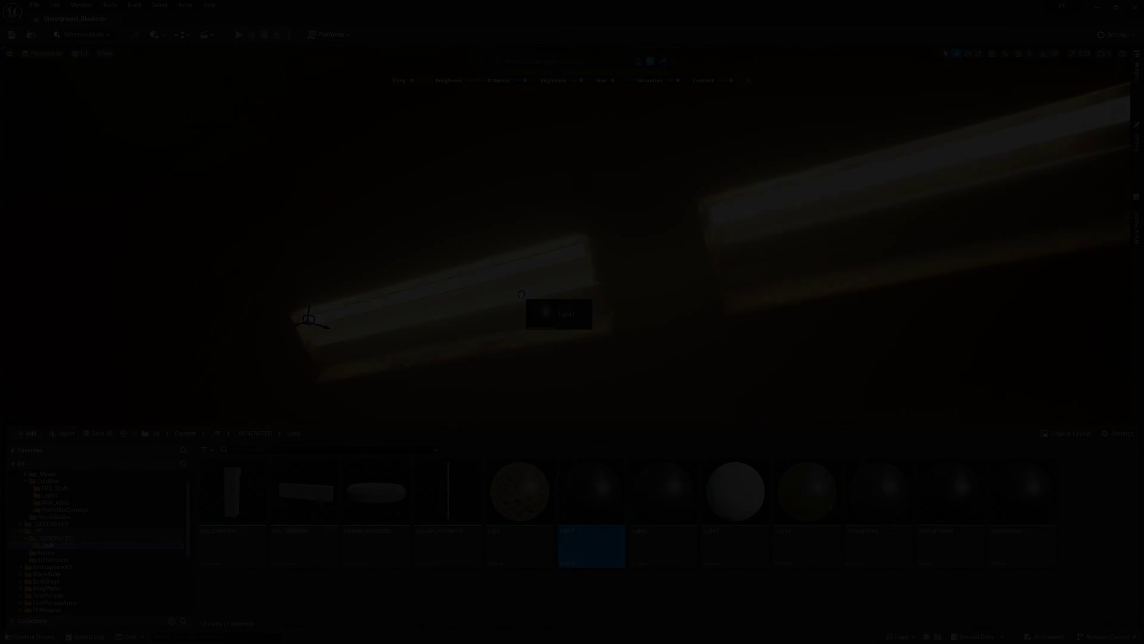